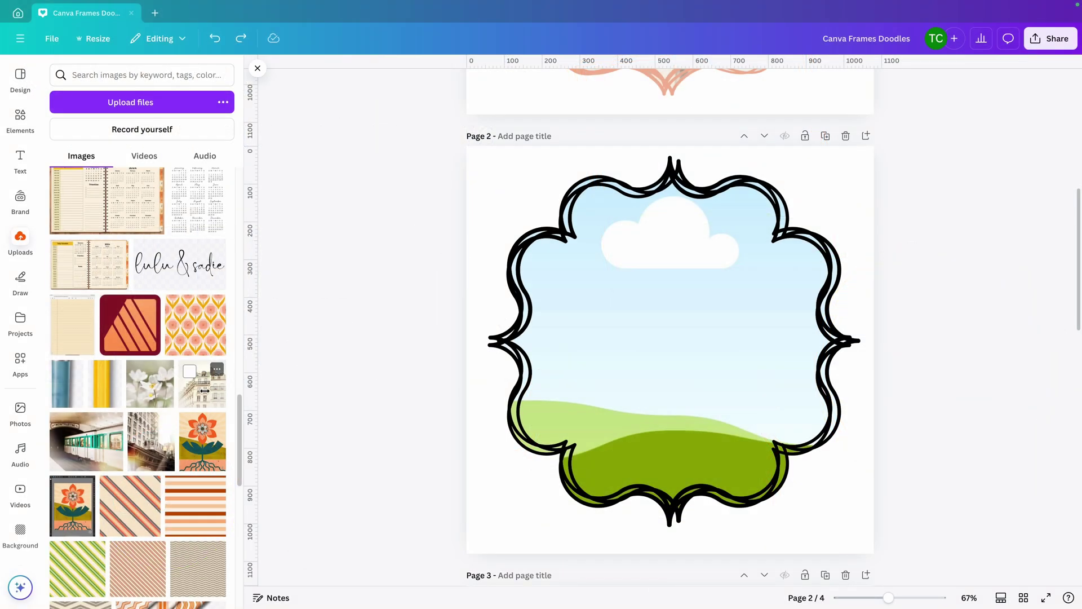
# Place the building photo into the scalloped frame and make the frame outline orange
pyautogui.moveTo(496, 375); pyautogui.dragTo(540, 366)
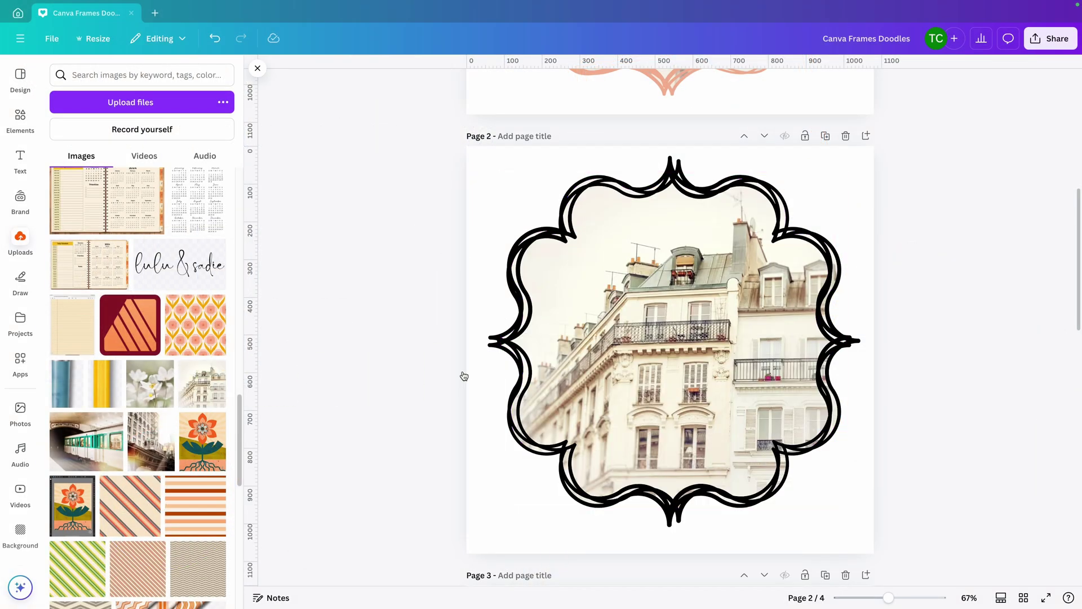
pyautogui.click(495, 349)
pyautogui.click(538, 85)
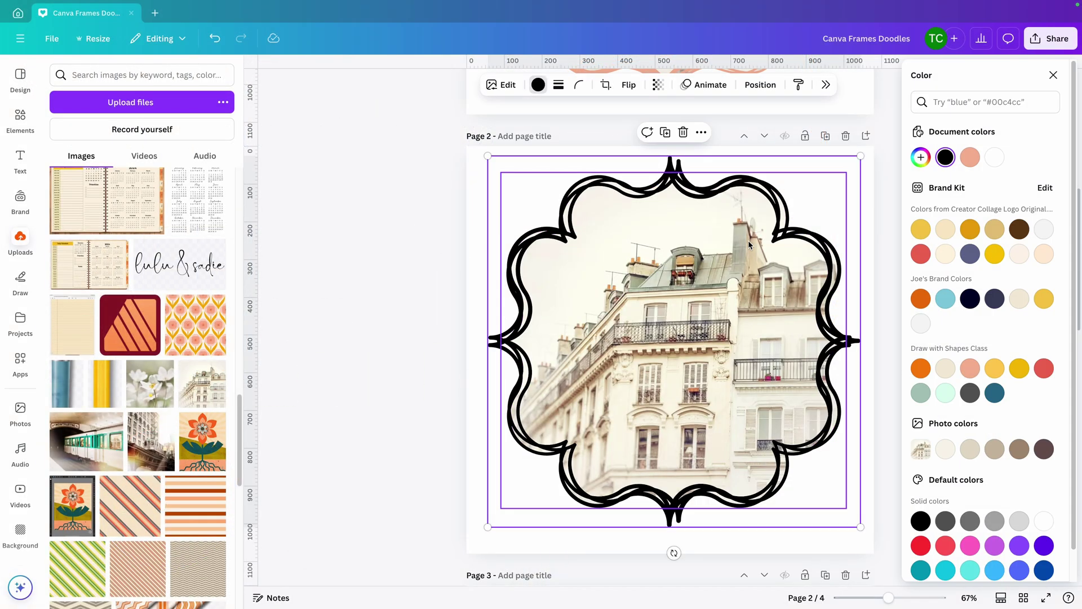
pyautogui.click(920, 368)
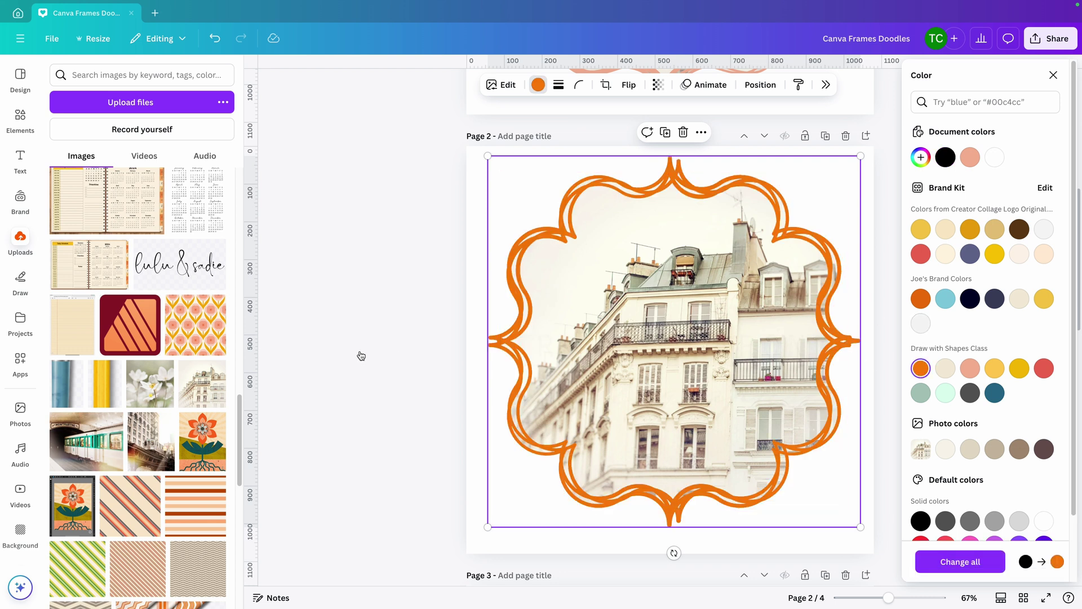
pyautogui.click(343, 363)
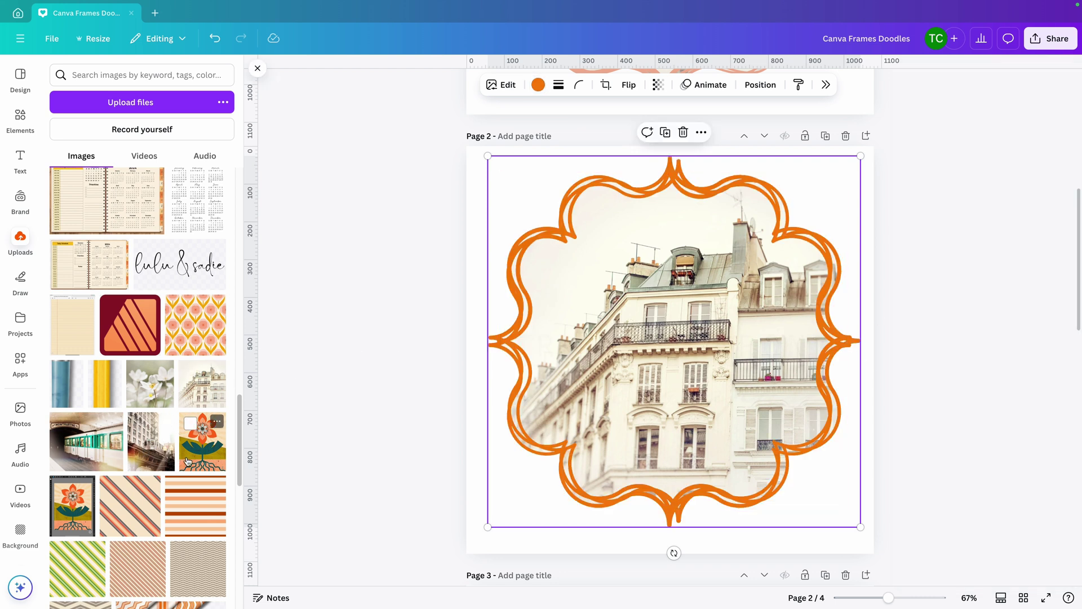
# Swap the flower artwork into the orange frame and move it lower inside the frame
pyautogui.moveTo(203, 433); pyautogui.dragTo(603, 382)
pyautogui.doubleClick(636, 332)
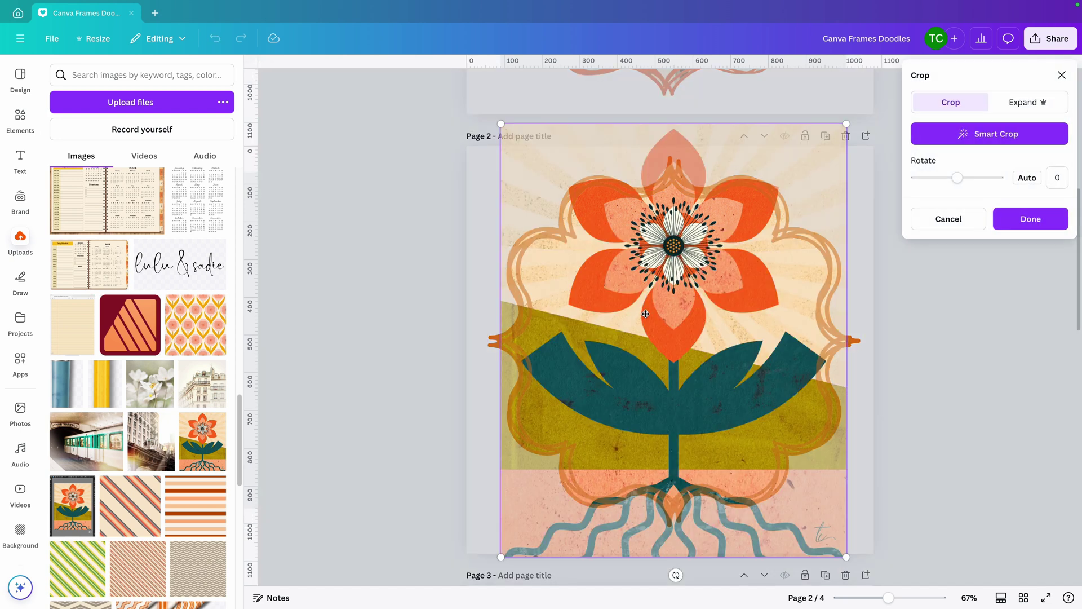
pyautogui.moveTo(646, 313); pyautogui.dragTo(645, 372)
pyautogui.click(435, 389)
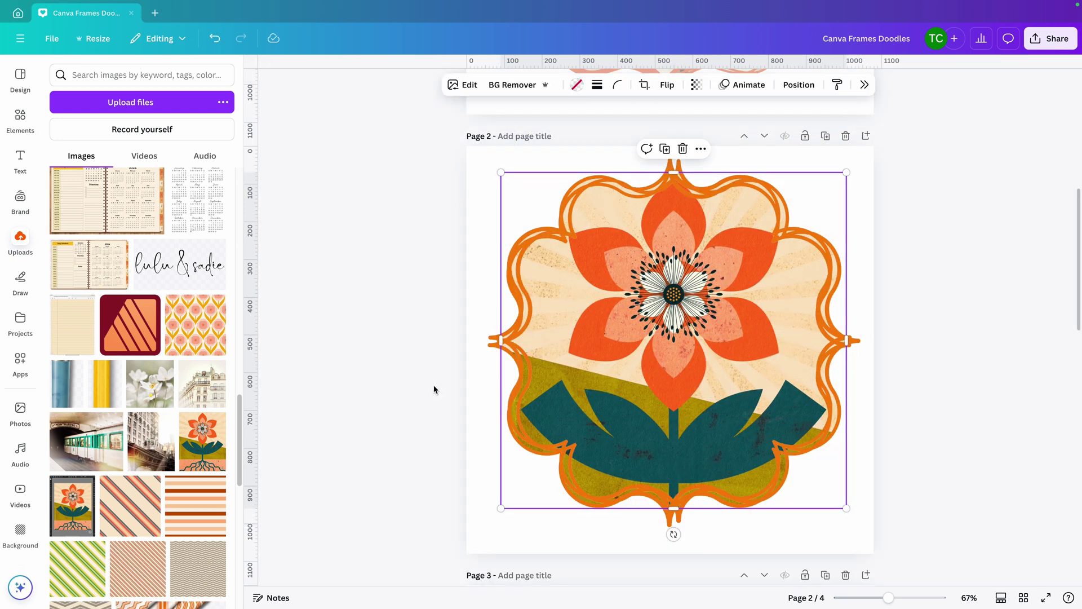
# Put the white flower photo into the circle frame and make its outlines yellow
pyautogui.scroll(-8, 452, 400)
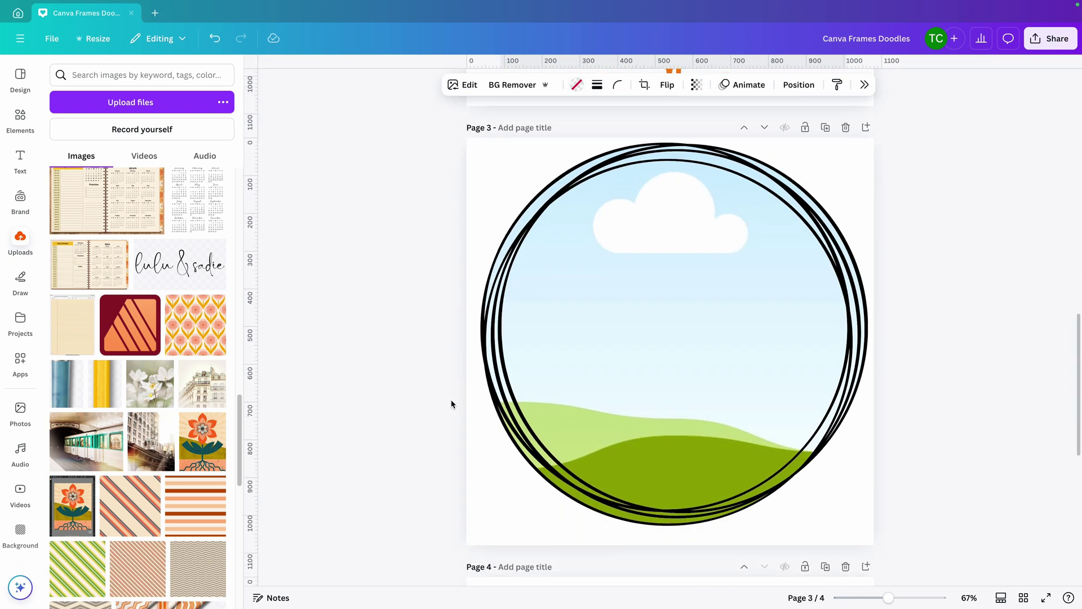
pyautogui.moveTo(138, 373); pyautogui.dragTo(562, 374)
pyautogui.click(488, 400)
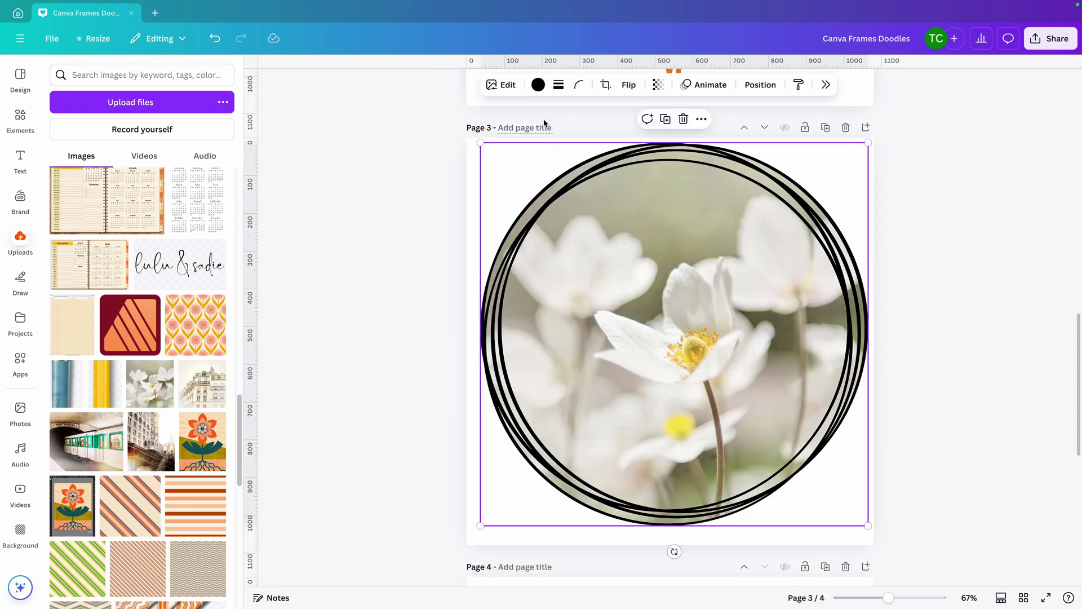
pyautogui.click(537, 85)
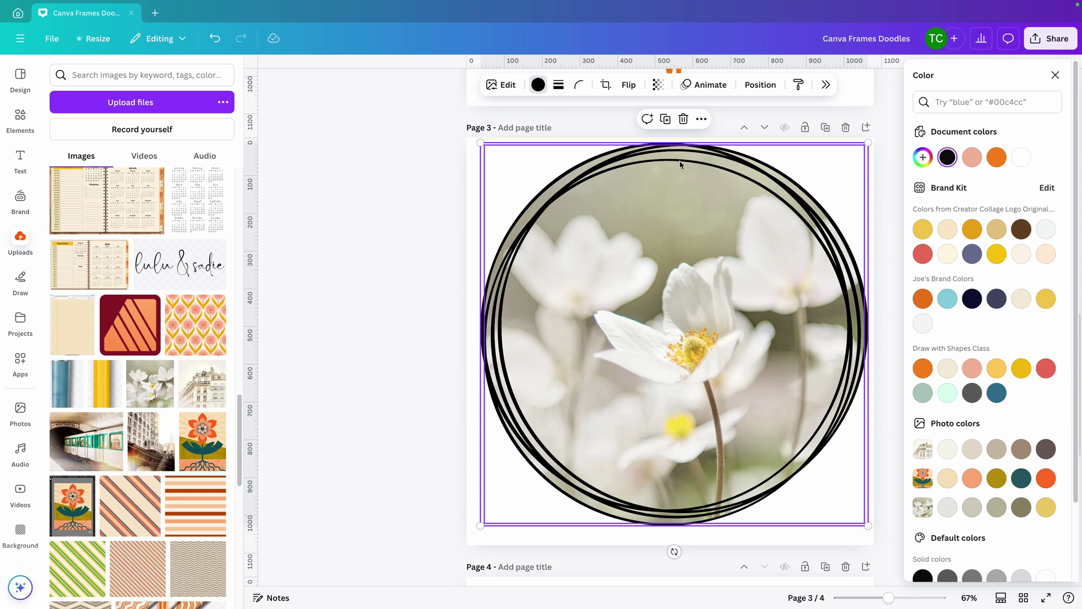
pyautogui.click(994, 254)
pyautogui.press('Escape')
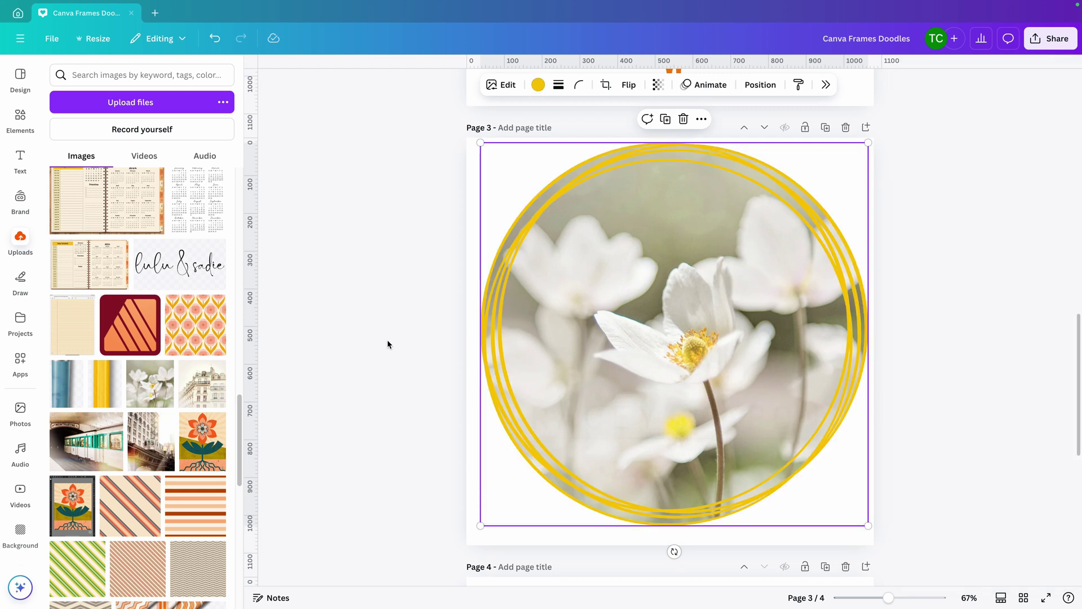
pyautogui.click(387, 344)
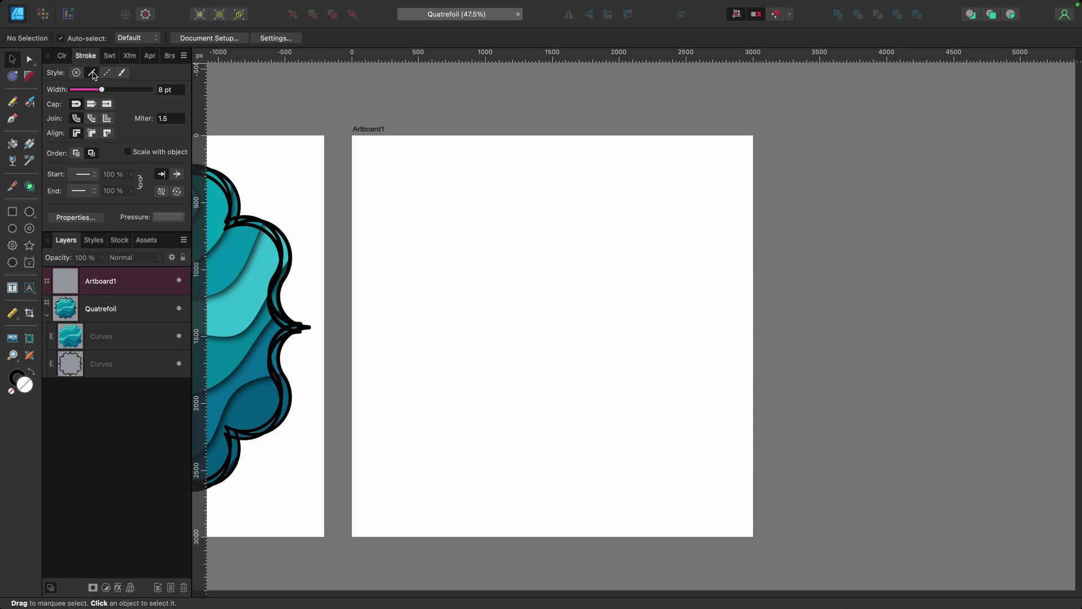
# Draw a 12-bubble cloud across Artboard1 with the Cloud Tool and set its inner radius to 90%
pyautogui.click(109, 56)
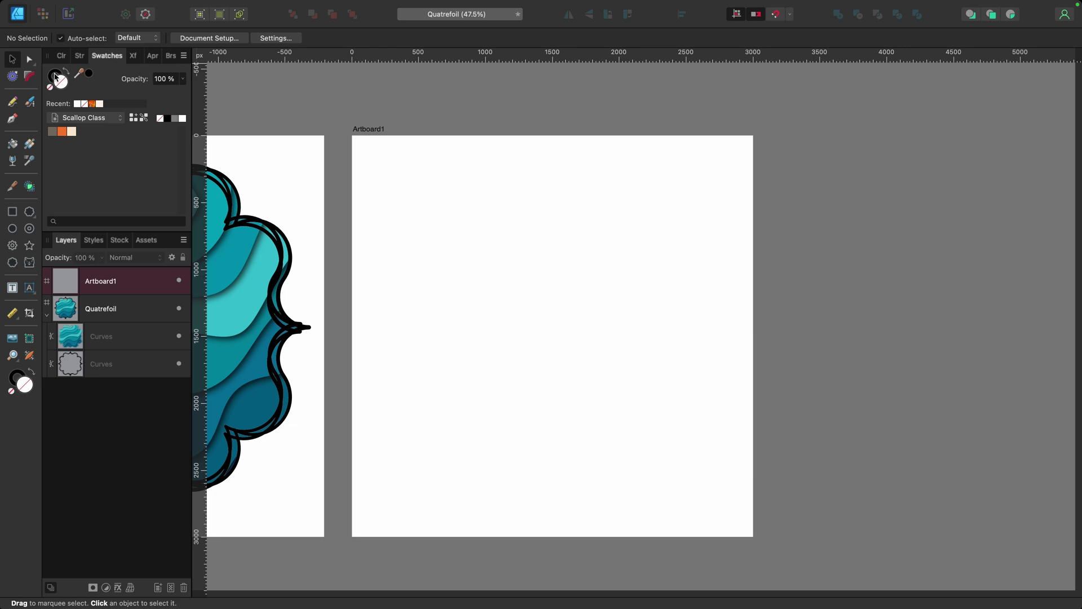
pyautogui.click(12, 263)
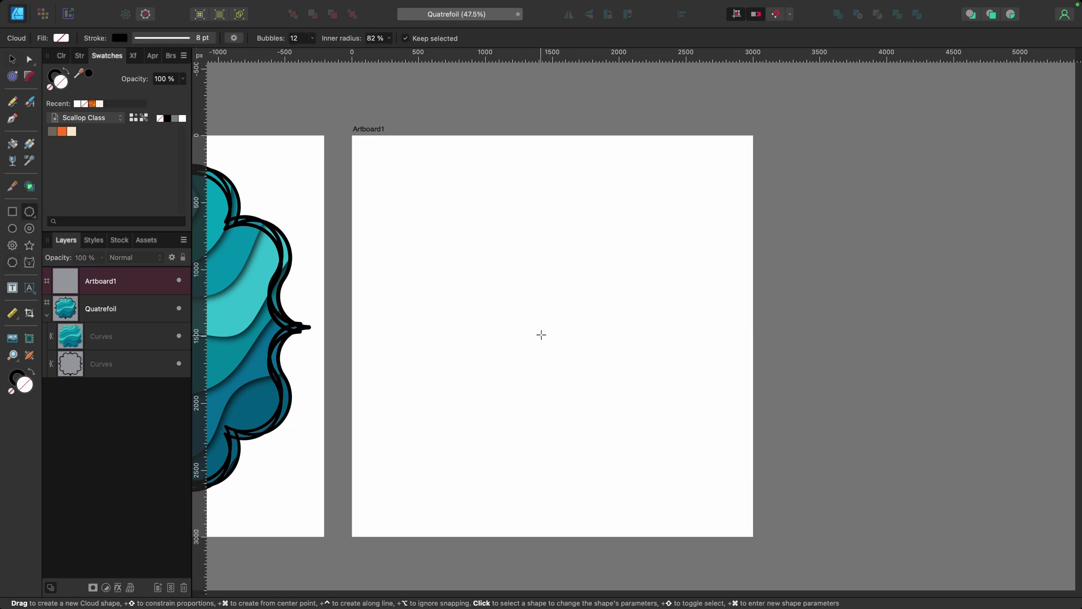
pyautogui.moveTo(553, 325); pyautogui.dragTo(696, 537)
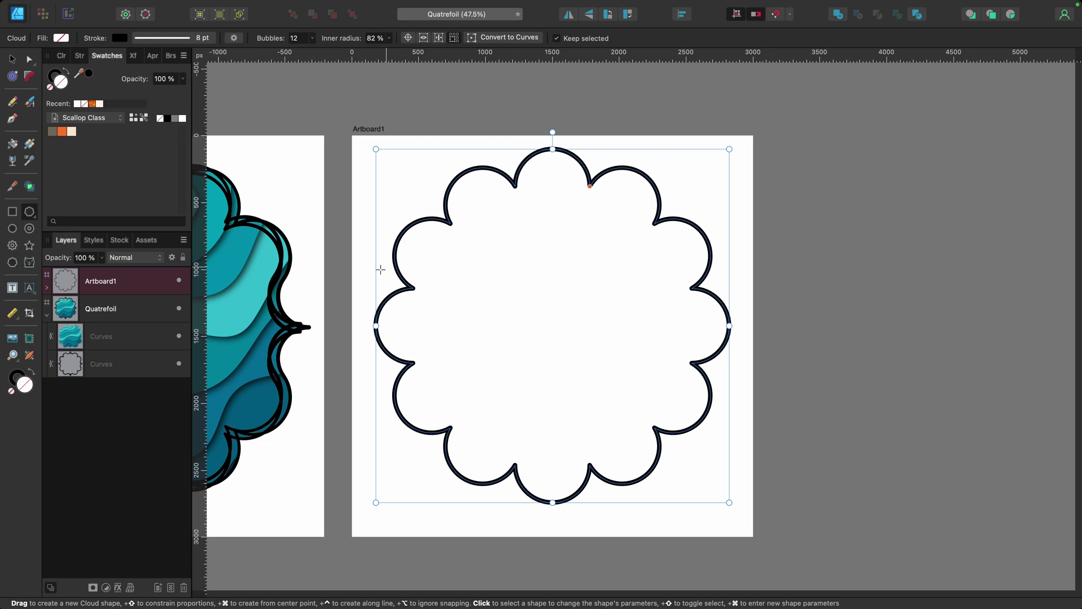
pyautogui.click(389, 38)
pyautogui.moveTo(387, 53); pyautogui.dragTo(396, 54)
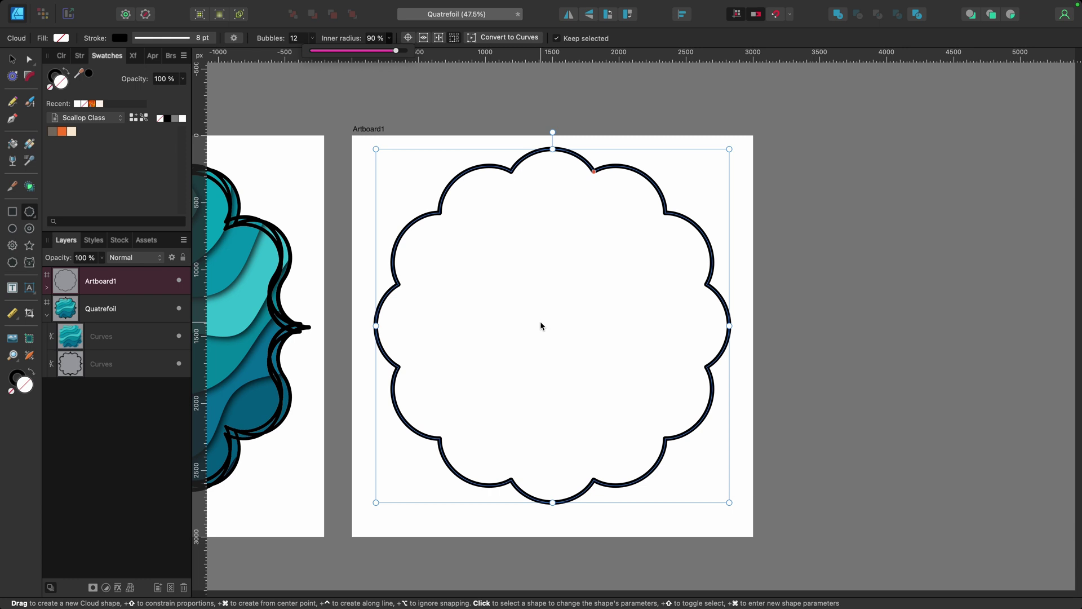
# Convert the cloud to curves and break its outline at the top-left and top scallops
pyautogui.click(492, 37)
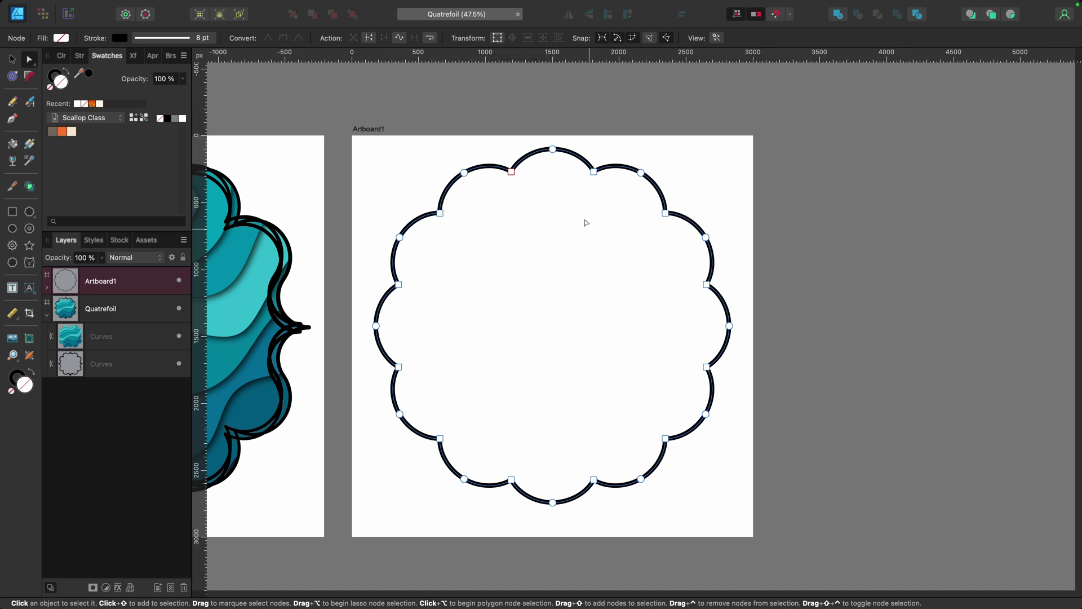
pyautogui.moveTo(498, 134); pyautogui.dragTo(562, 202)
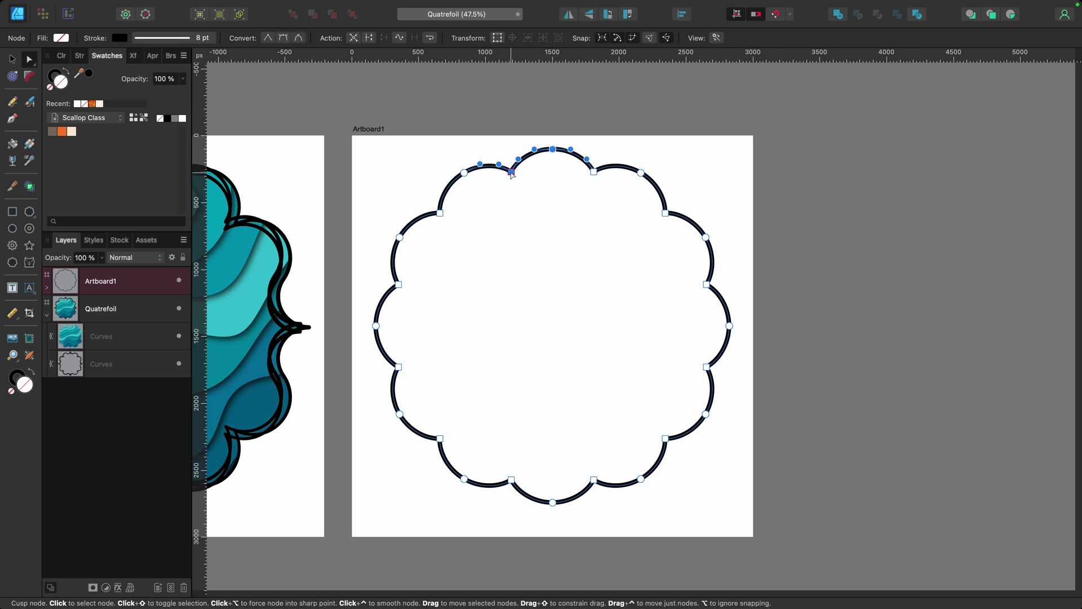
pyautogui.rightClick(512, 173)
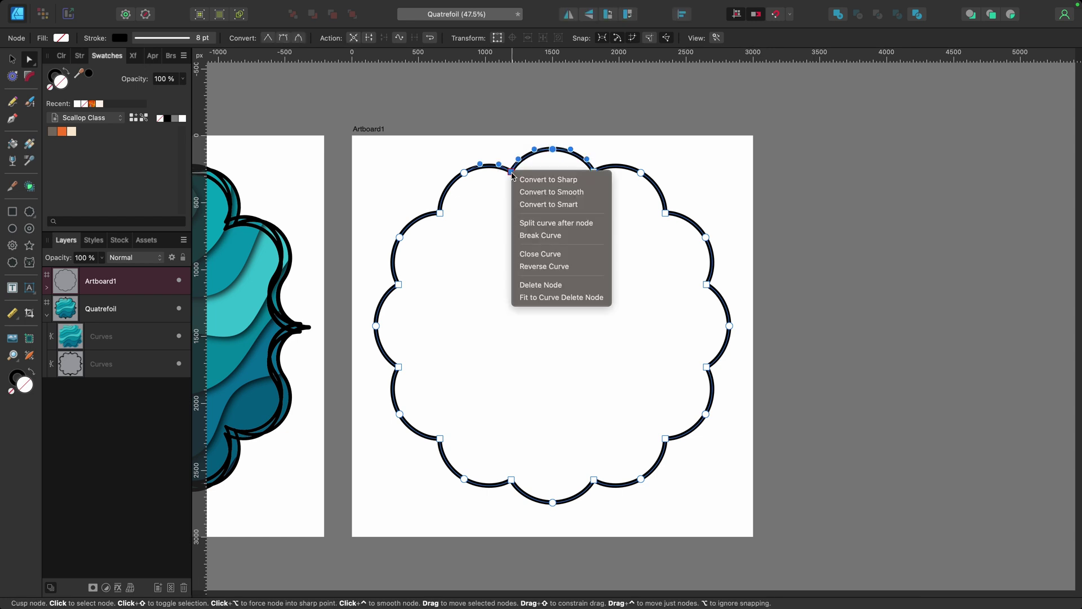
pyautogui.click(540, 240)
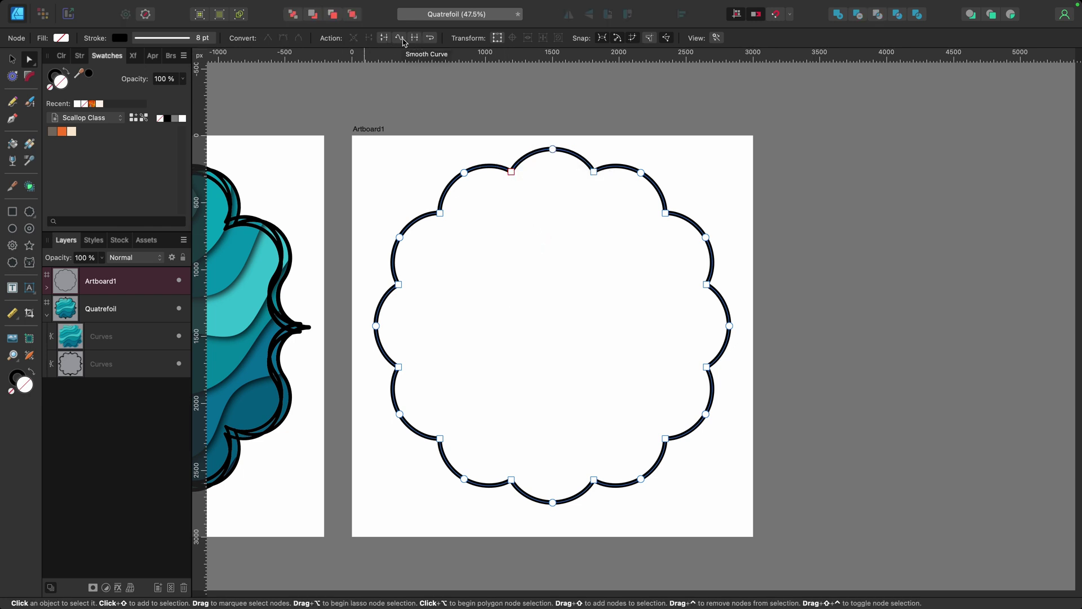
pyautogui.moveTo(541, 133); pyautogui.dragTo(613, 199)
pyautogui.rightClick(595, 173)
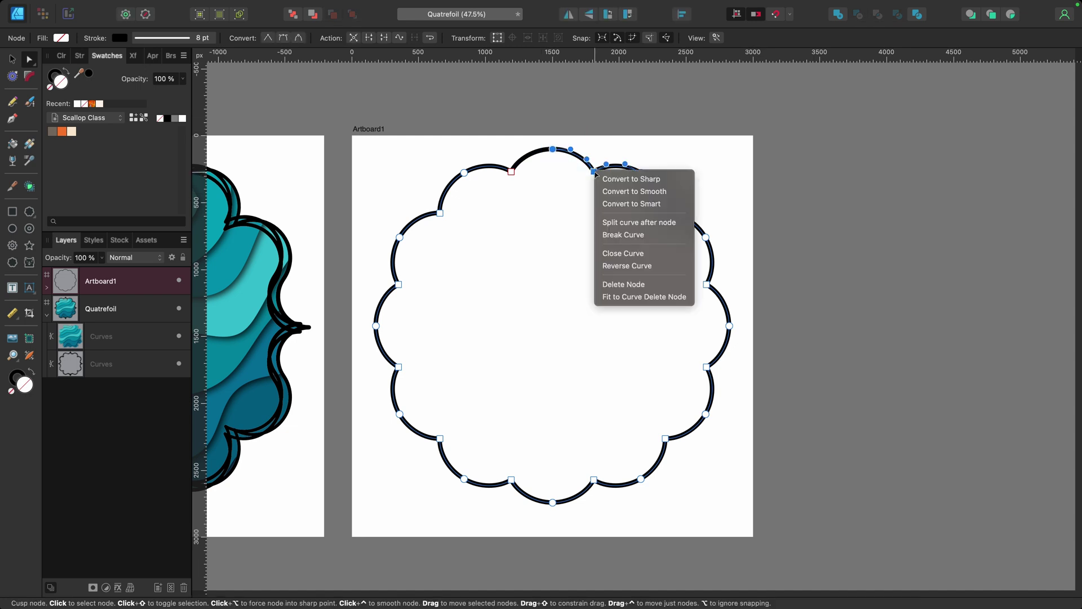
pyautogui.click(620, 234)
# Break the outline at the right, lower-right and bottom scallop nodes
pyautogui.moveTo(699, 276); pyautogui.dragTo(746, 345)
pyautogui.rightClick(729, 326)
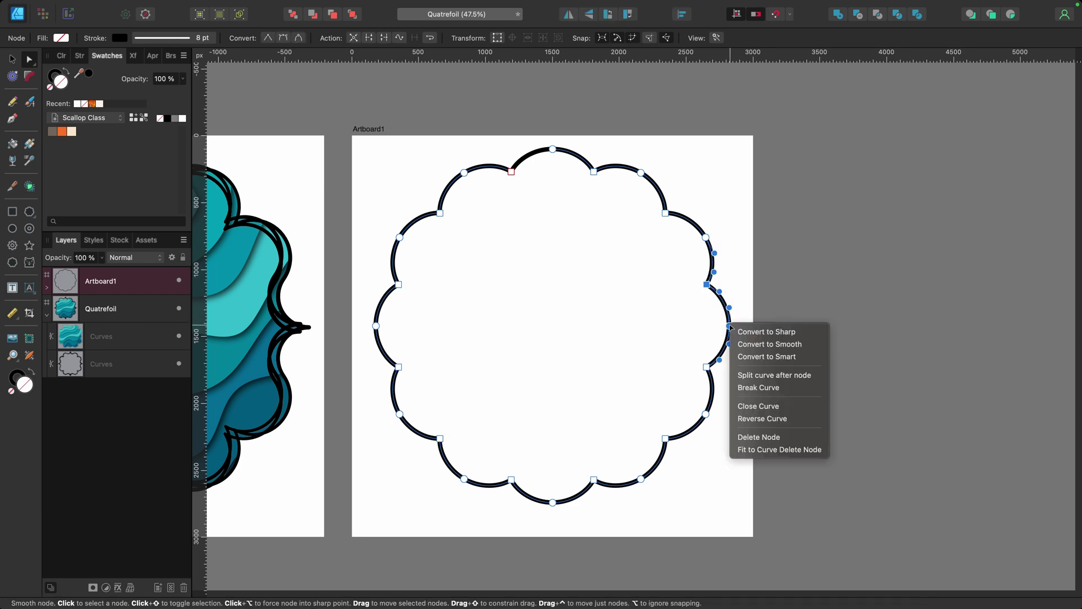
pyautogui.click(759, 387)
pyautogui.moveTo(682, 316); pyautogui.dragTo(743, 383)
pyautogui.rightClick(706, 367)
pyautogui.click(733, 429)
pyautogui.rightClick(590, 480)
pyautogui.click(640, 539)
pyautogui.rightClick(551, 501)
pyautogui.click(597, 538)
# Break the outline at the left scallop and leave node editing
pyautogui.rightClick(398, 366)
pyautogui.moveTo(362, 284); pyautogui.dragTo(428, 341)
pyautogui.click(427, 428)
pyautogui.rightClick(394, 281)
pyautogui.click(447, 346)
pyautogui.press('v')
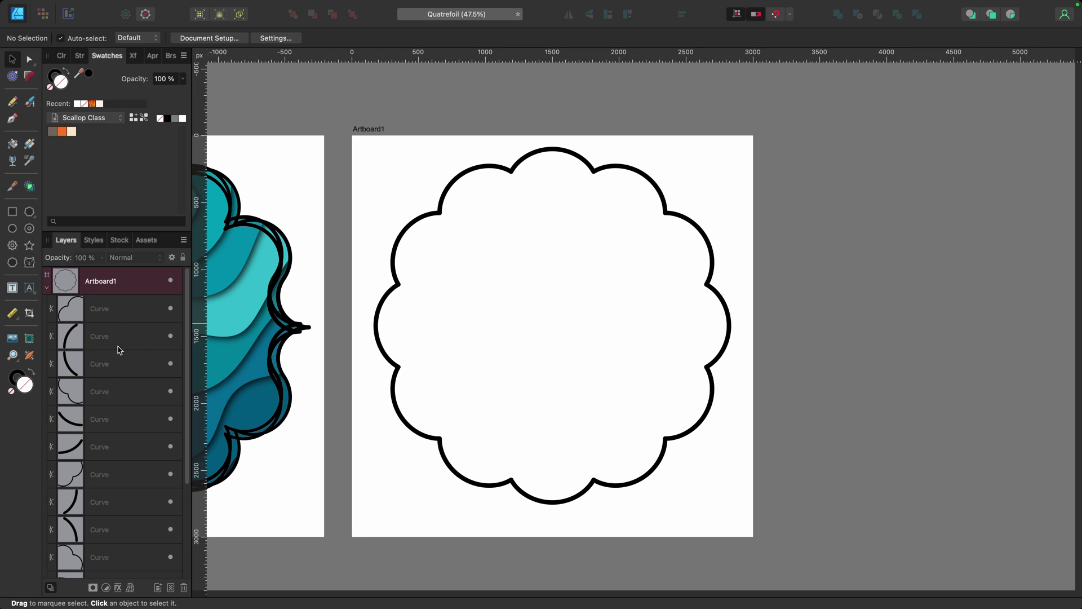
# Send the first, fourth, seventh and tenth curve pieces to the back
pyautogui.click(115, 310)
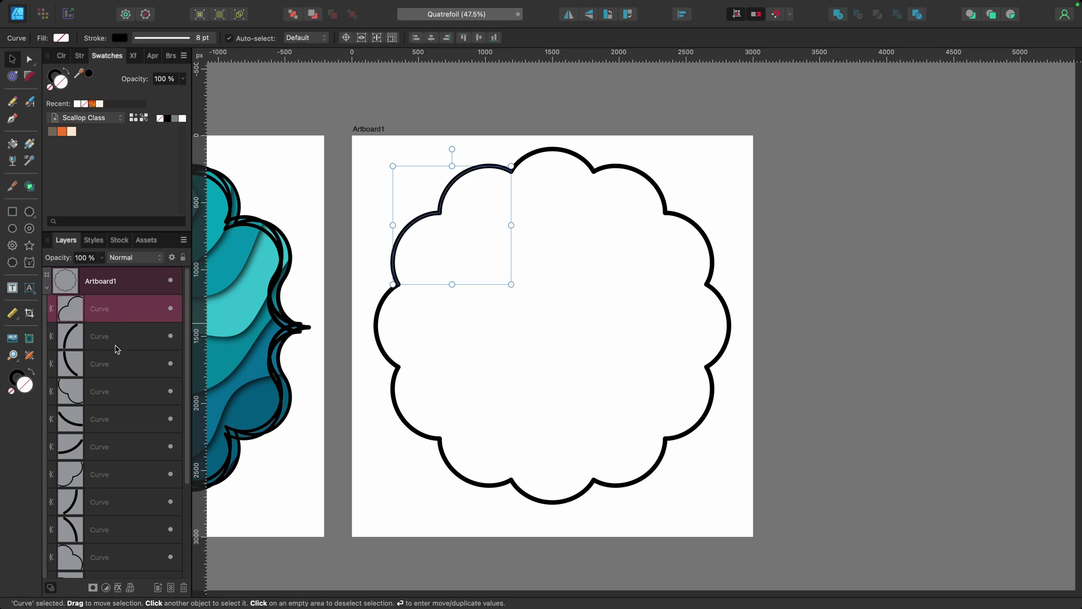
pyautogui.keyDown('super'); pyautogui.click(116, 392); pyautogui.keyUp('super')
pyautogui.keyDown('super'); pyautogui.click(119, 476); pyautogui.keyUp('super')
pyautogui.keyDown('super'); pyautogui.click(125, 557); pyautogui.keyUp('super')
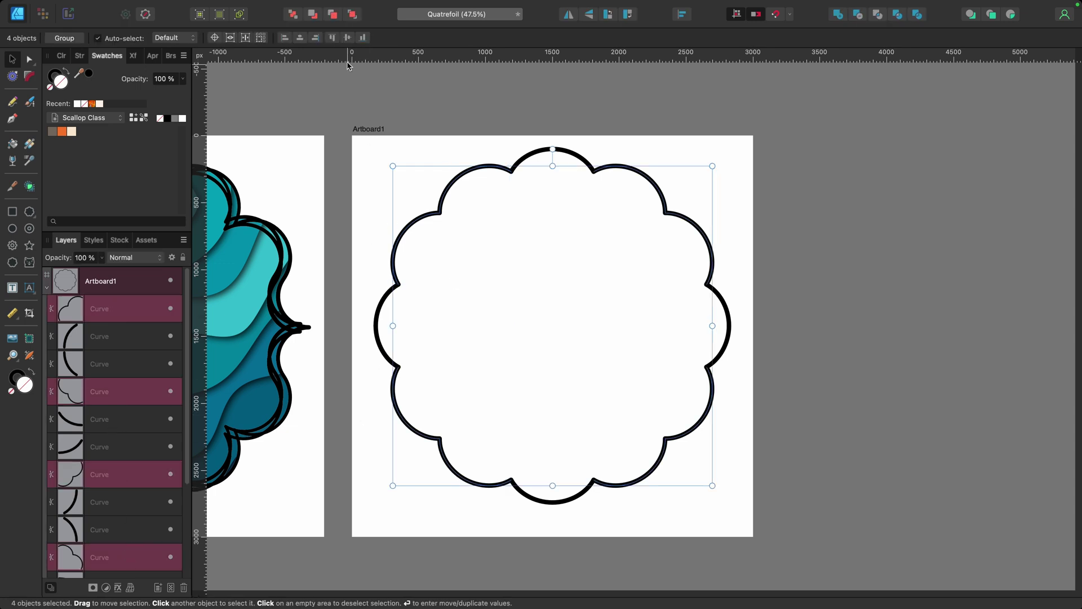
pyautogui.click(297, 19)
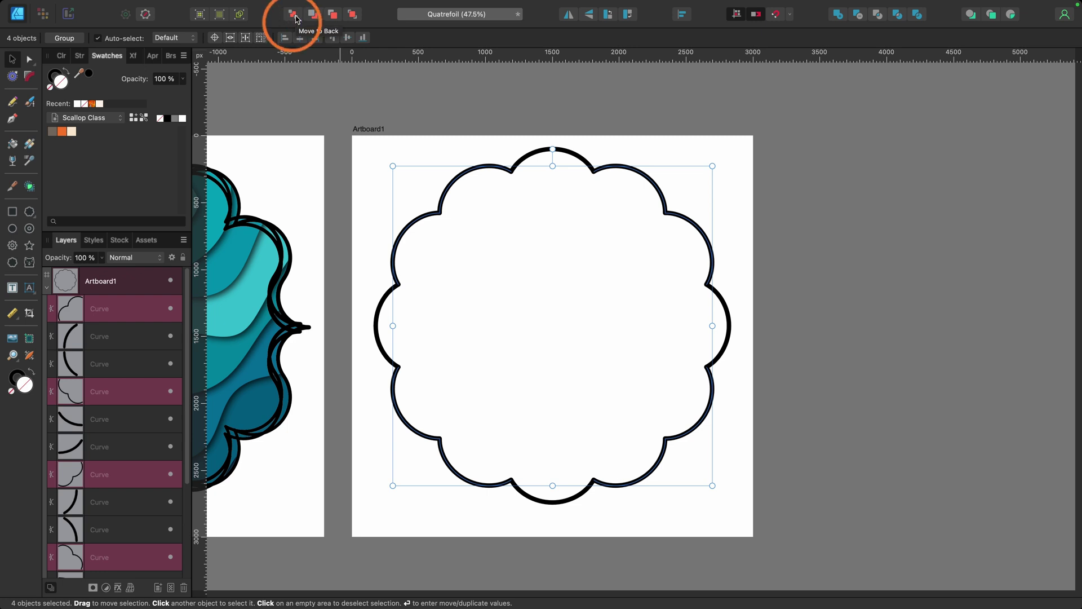
pyautogui.click(297, 18)
pyautogui.click(297, 19)
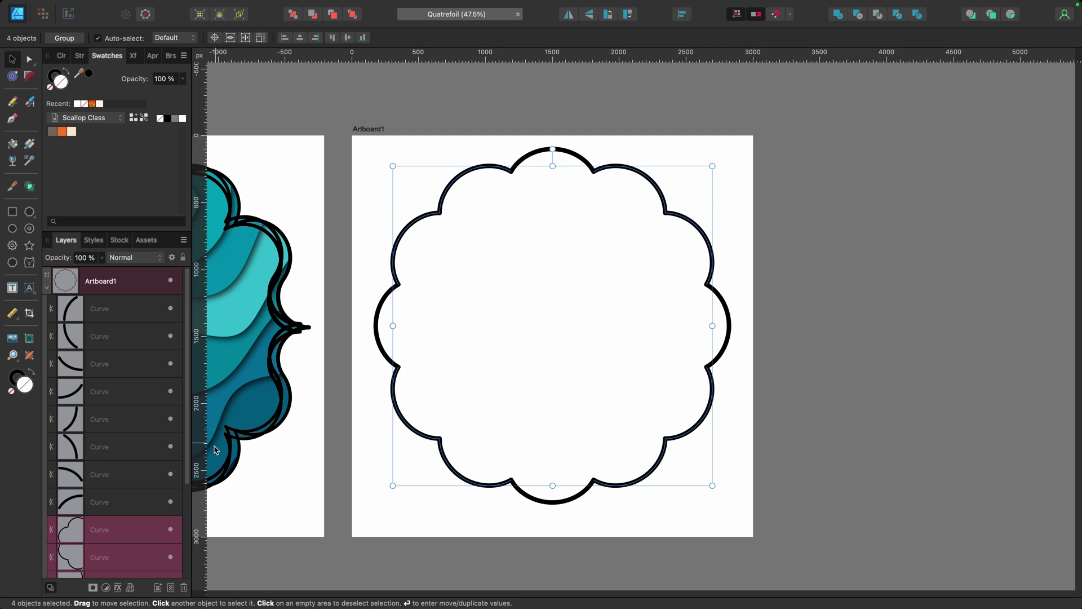
# Select the eight arc pieces and flip them vertically, horizontally, then vertically again
pyautogui.click(114, 504)
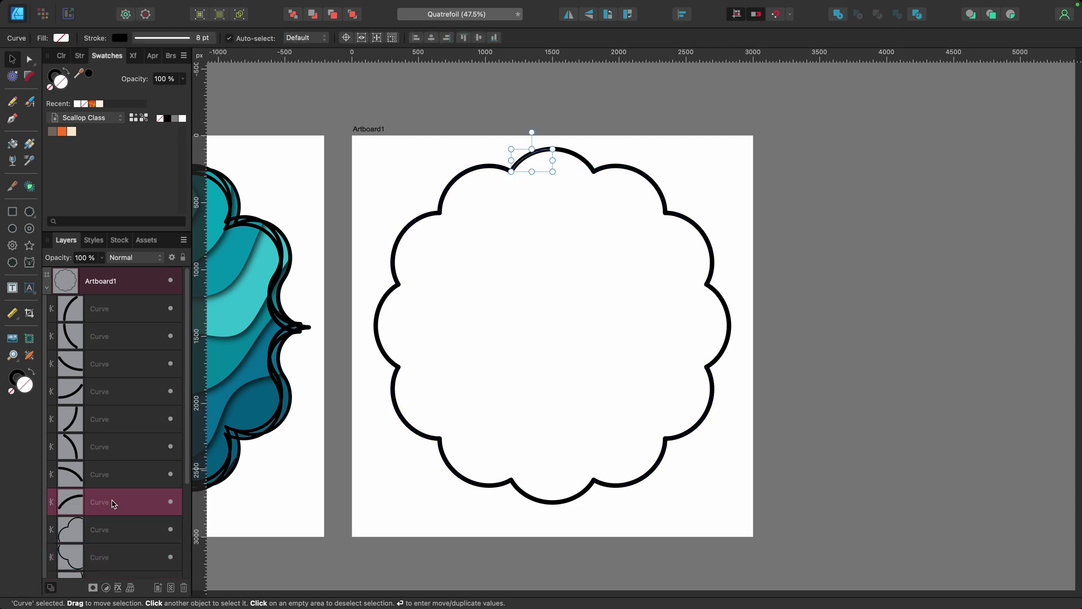
pyautogui.keyDown('shift'); pyautogui.click(130, 311); pyautogui.keyUp('shift')
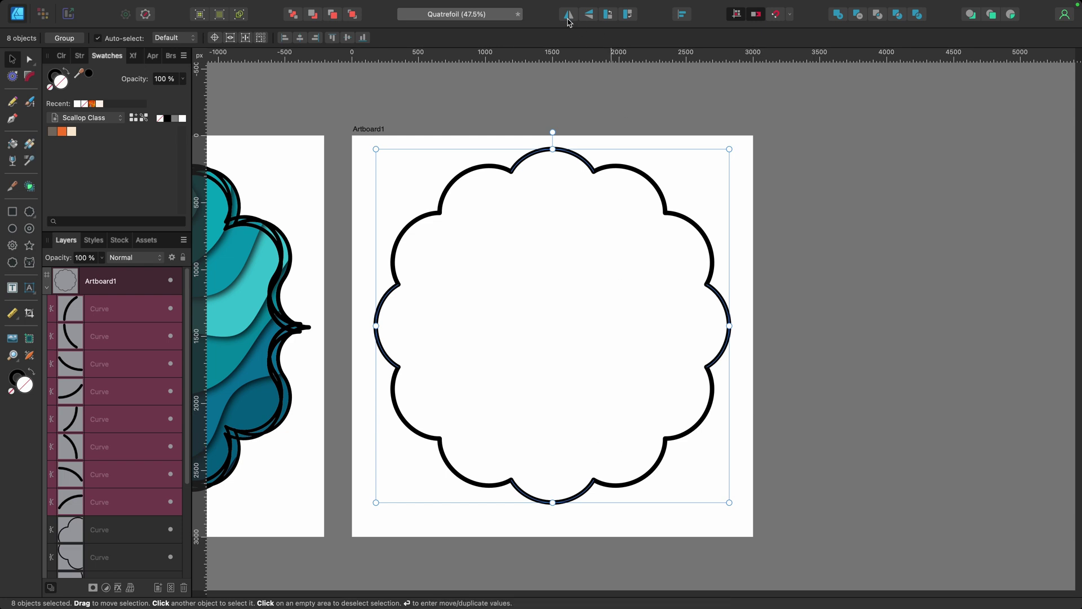
pyautogui.click(589, 15)
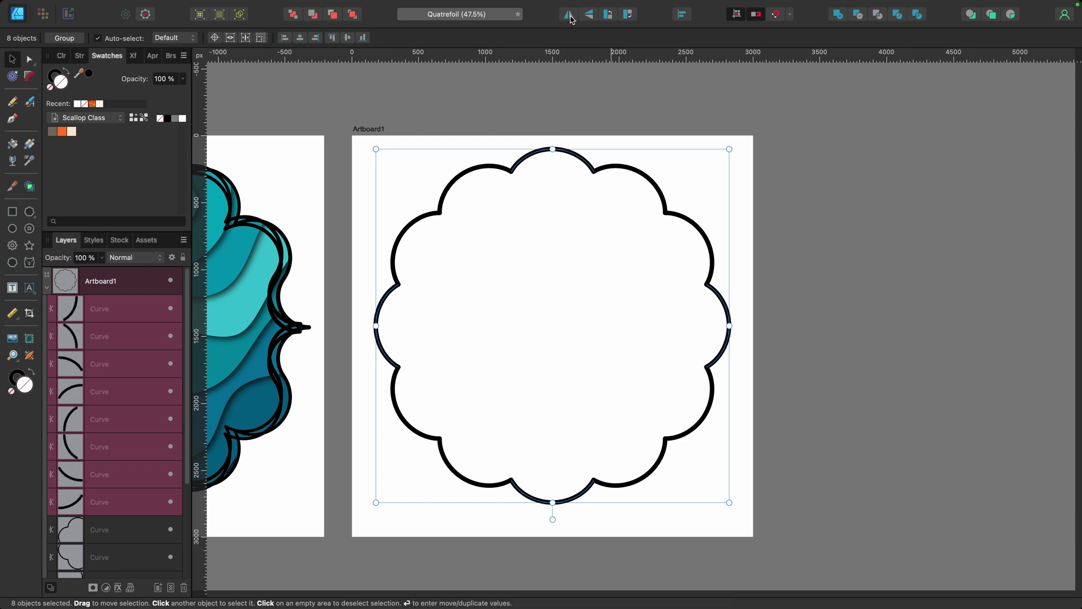
pyautogui.click(570, 15)
pyautogui.click(588, 15)
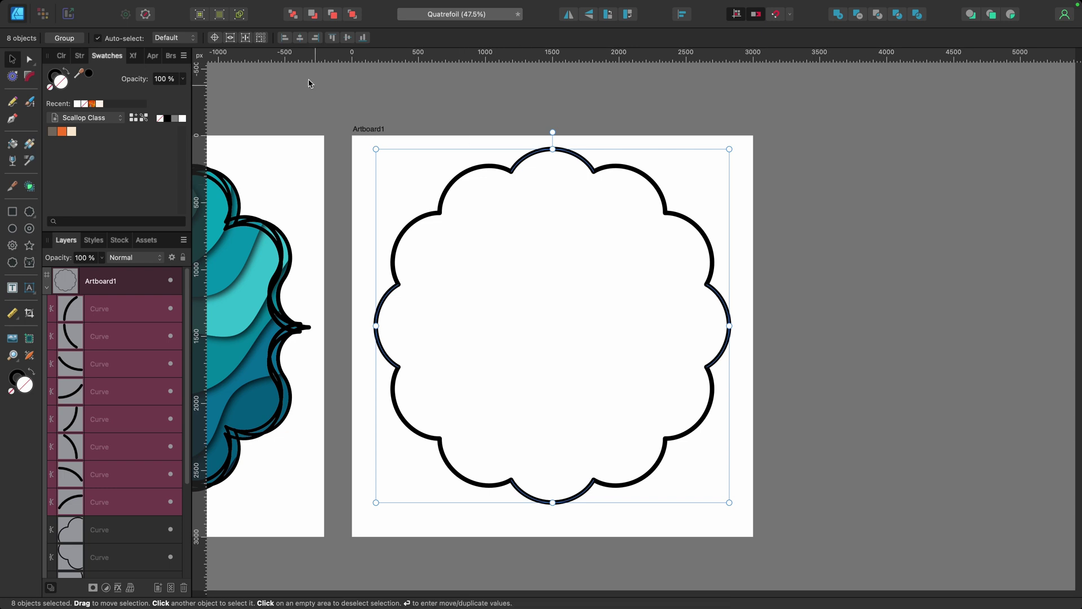
# Apply transforms per piece, then flip the eight curves horizontally and vertically to form pointed tips
pyautogui.click(262, 40)
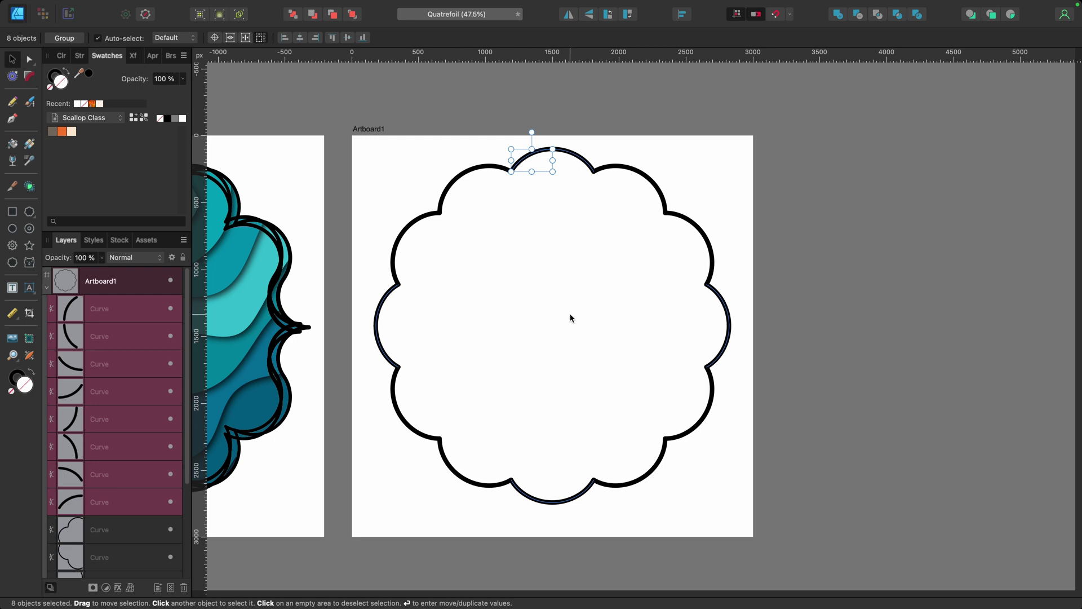
pyautogui.click(570, 16)
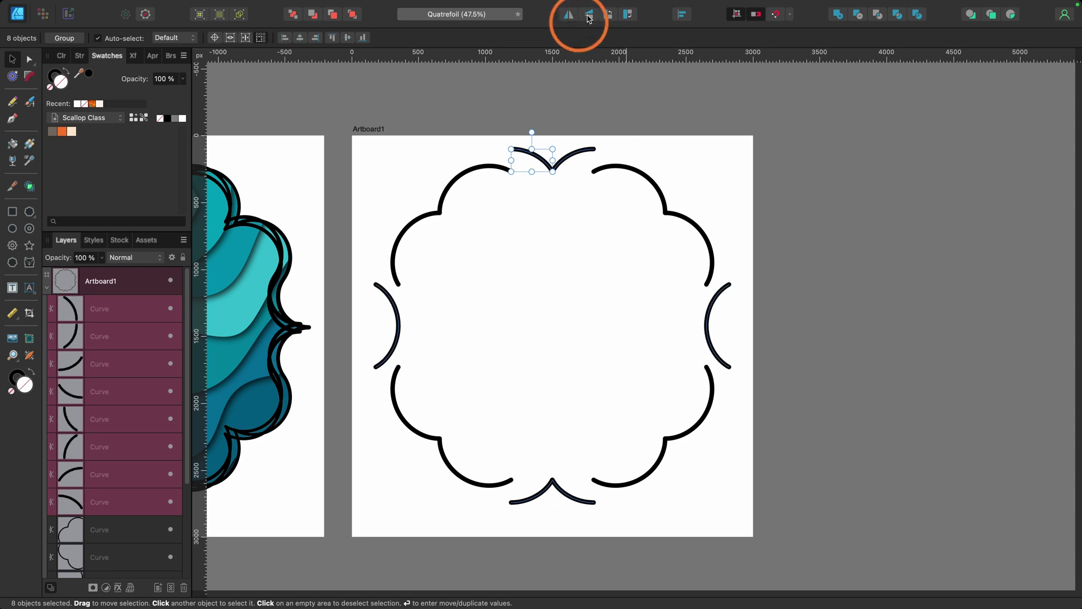
pyautogui.click(588, 16)
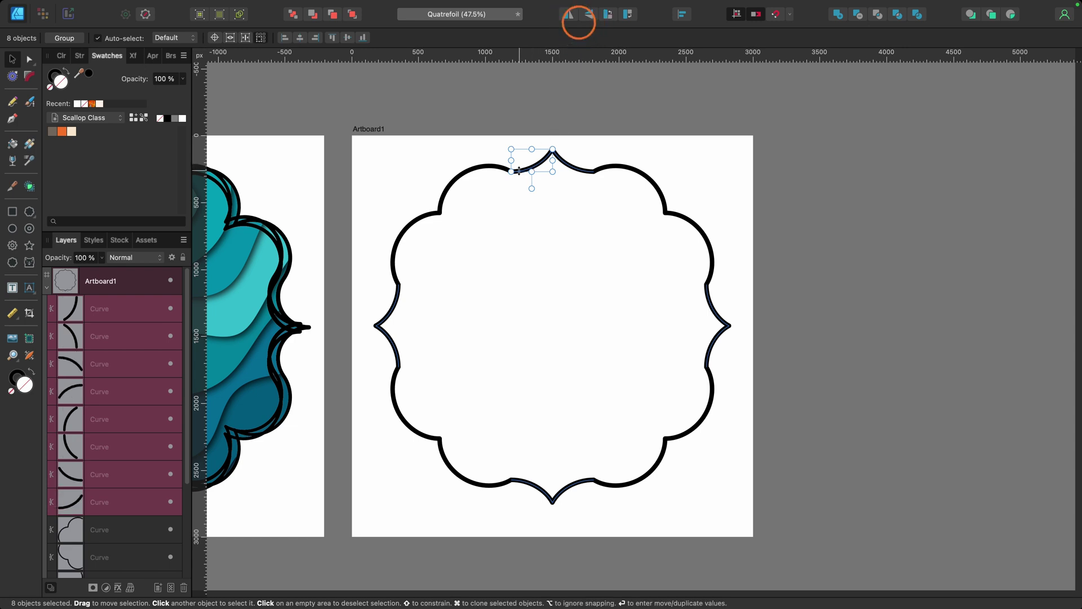
pyautogui.click(405, 176)
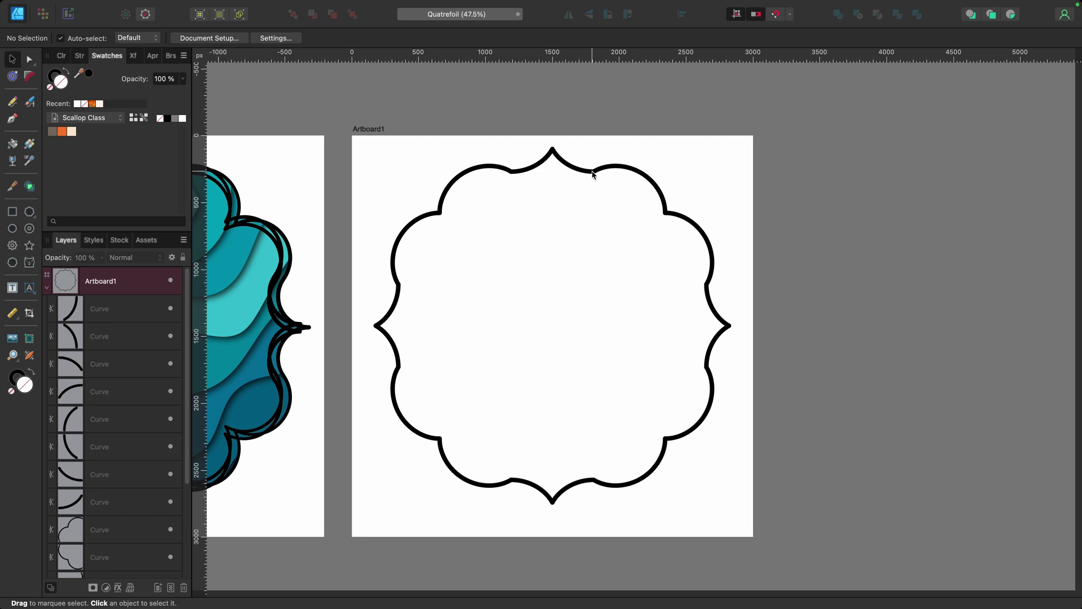
# Select every node of the outline, join the pieces into one curve and close it
pyautogui.press('super+plus')
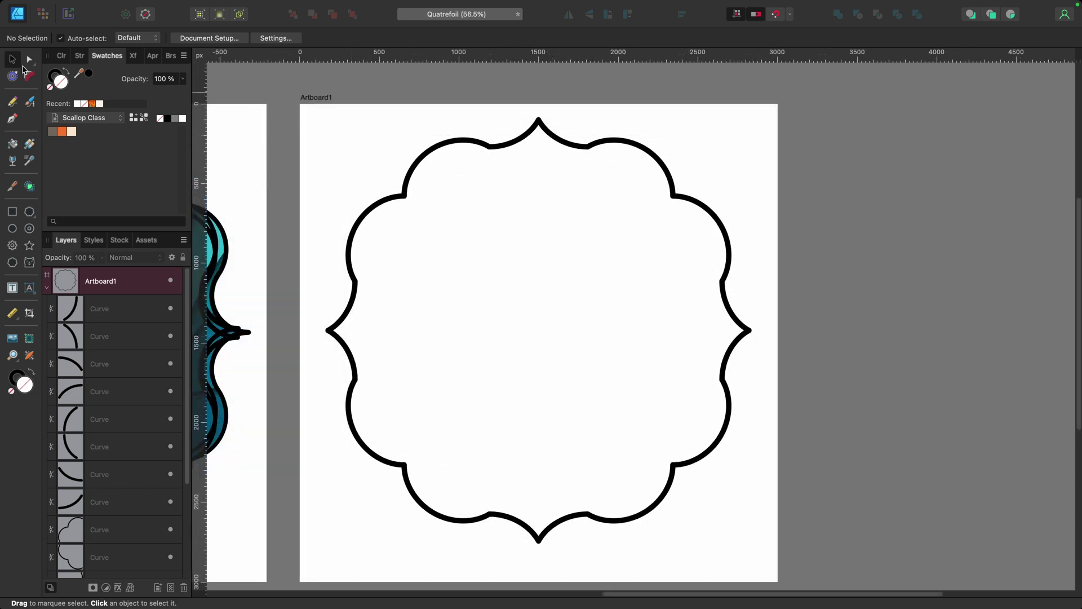
pyautogui.click(30, 59)
pyautogui.moveTo(277, 116); pyautogui.dragTo(787, 566)
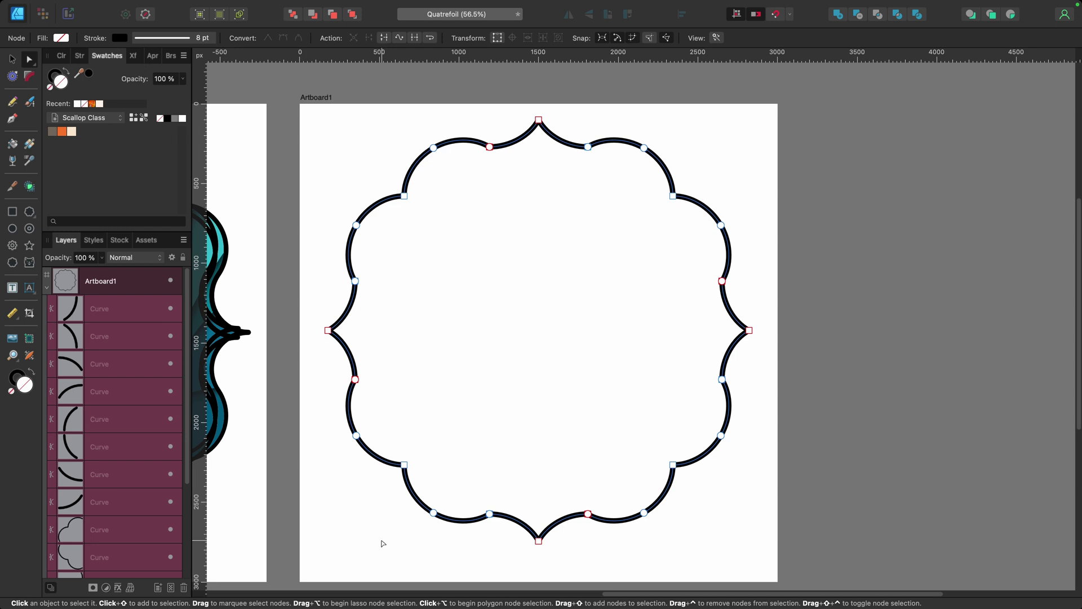
pyautogui.click(416, 38)
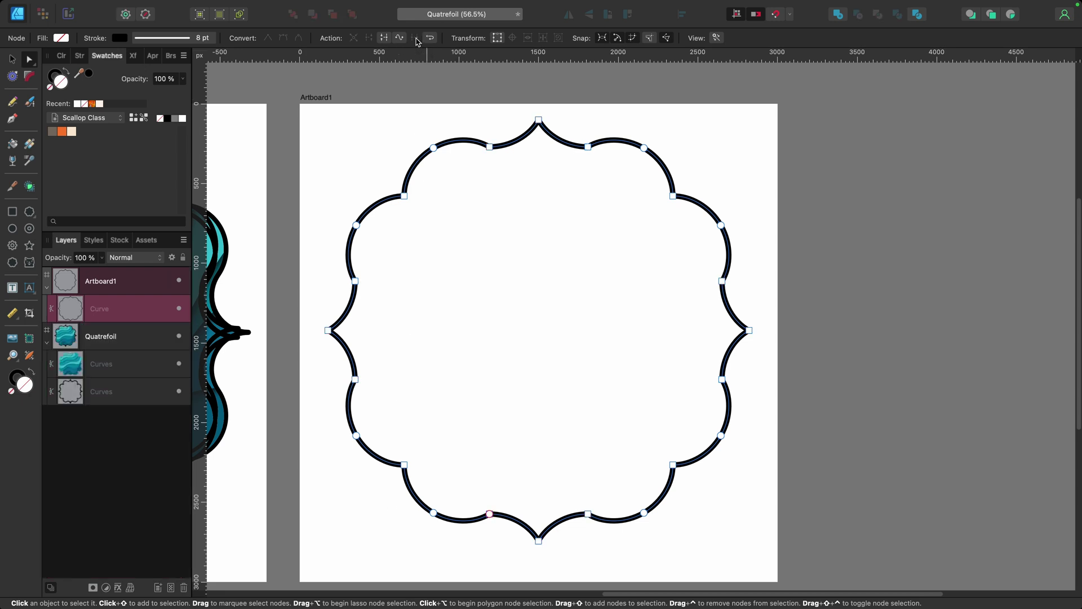
pyautogui.click(384, 41)
pyautogui.scroll(-1, 474, 546)
pyautogui.scroll(5, 475, 546)
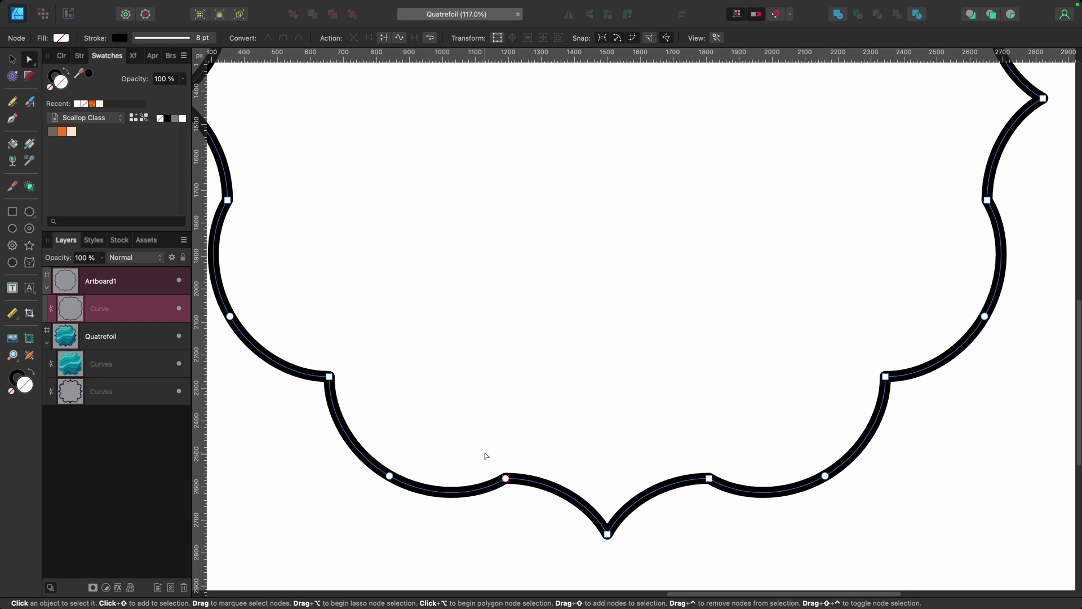
# Join the nodes at a bottom scallop junction, then clear the selection
pyautogui.moveTo(486, 453); pyautogui.dragTo(527, 511)
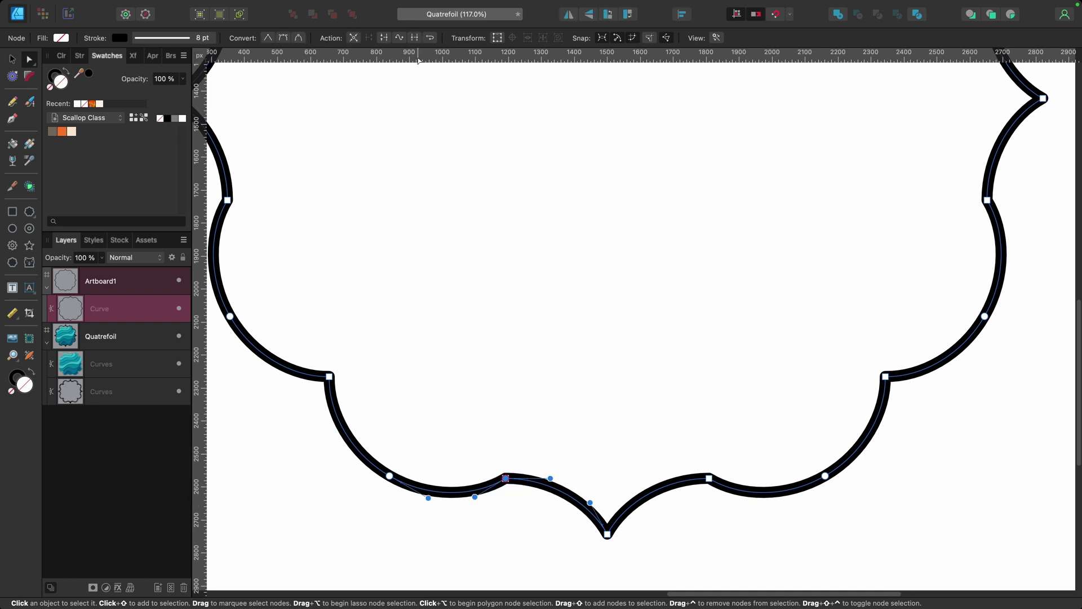
pyautogui.click(416, 38)
pyautogui.scroll(-2, 514, 311)
pyautogui.scroll(-3, 514, 312)
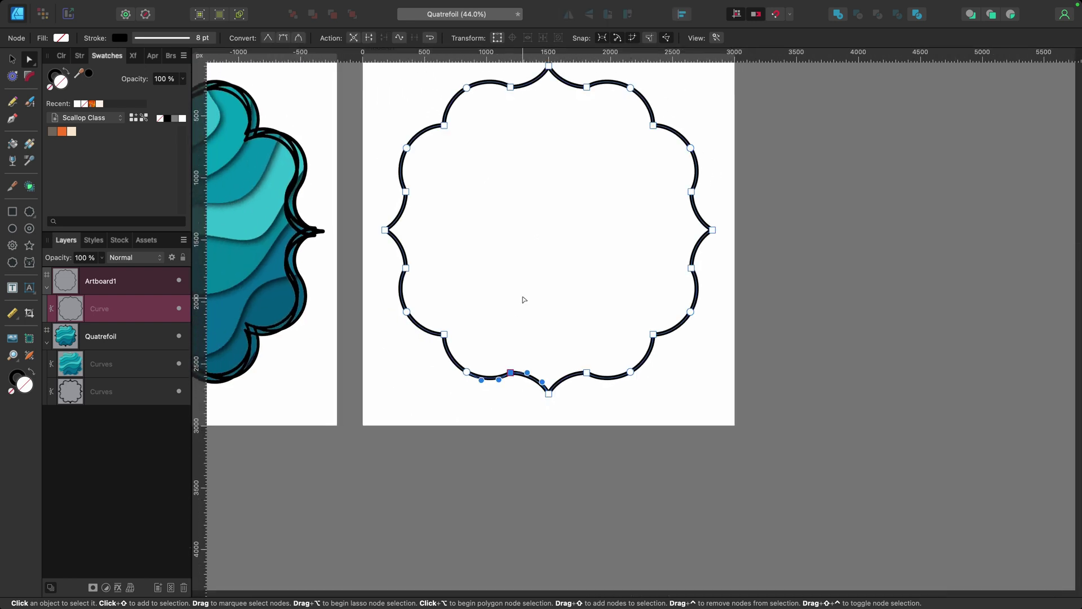
pyautogui.moveTo(512, 261); pyautogui.dragTo(496, 384)
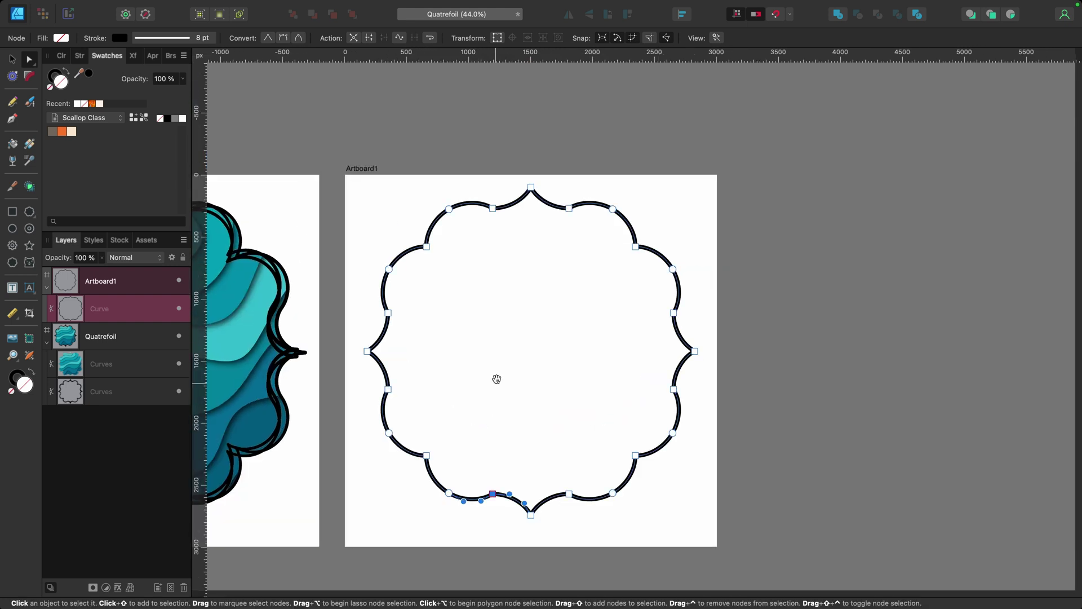
pyautogui.click(496, 220)
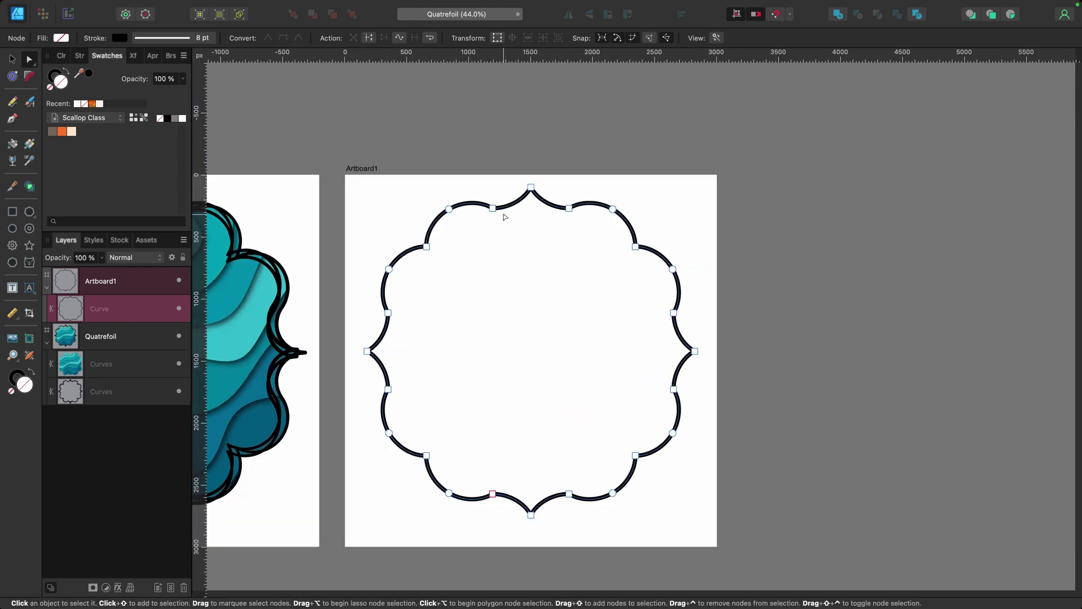
pyautogui.click(498, 197)
# Select the two junction nodes beside the top, right, bottom and left tips and convert them to smooth
pyautogui.scroll(5, 499, 197)
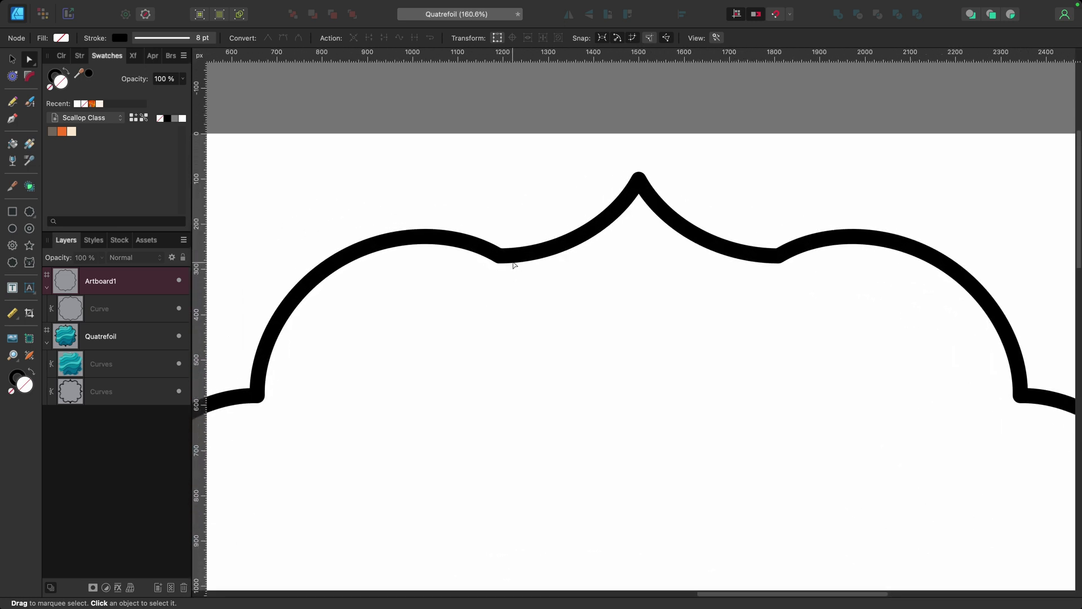
pyautogui.scroll(-3, 461, 169)
pyautogui.click(500, 227)
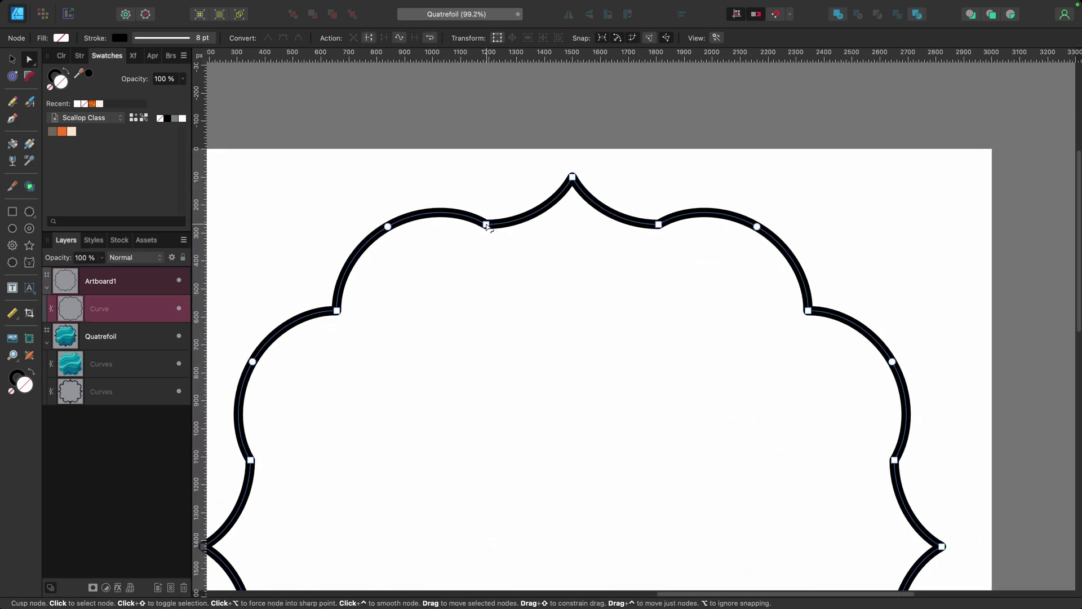
pyautogui.moveTo(464, 137); pyautogui.dragTo(603, 175)
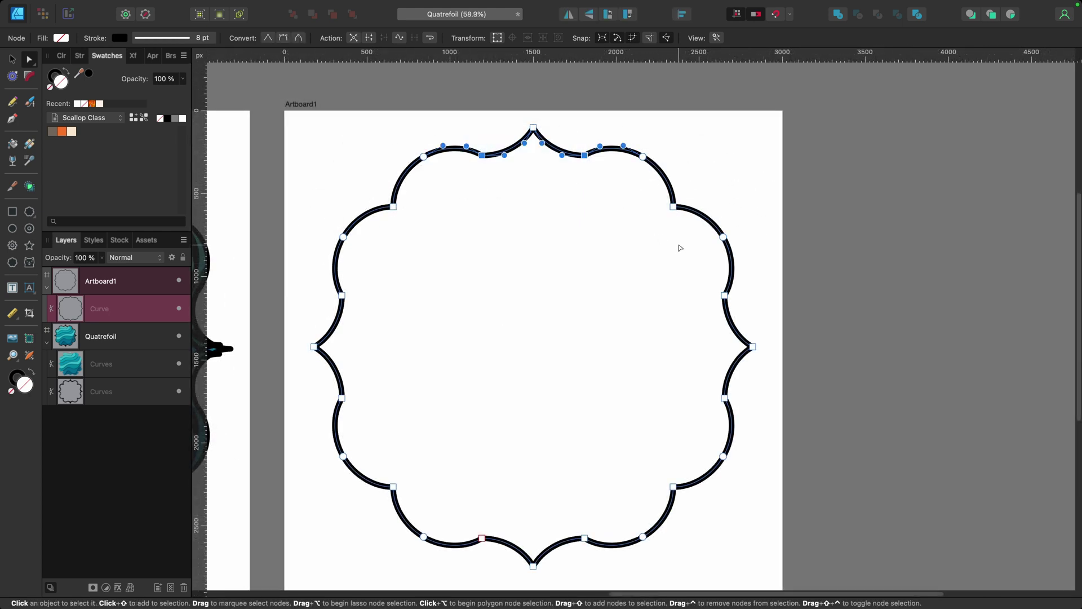
pyautogui.moveTo(710, 282); pyautogui.dragTo(735, 412)
pyautogui.moveTo(598, 525); pyautogui.dragTo(476, 549)
pyautogui.moveTo(357, 276); pyautogui.dragTo(335, 414)
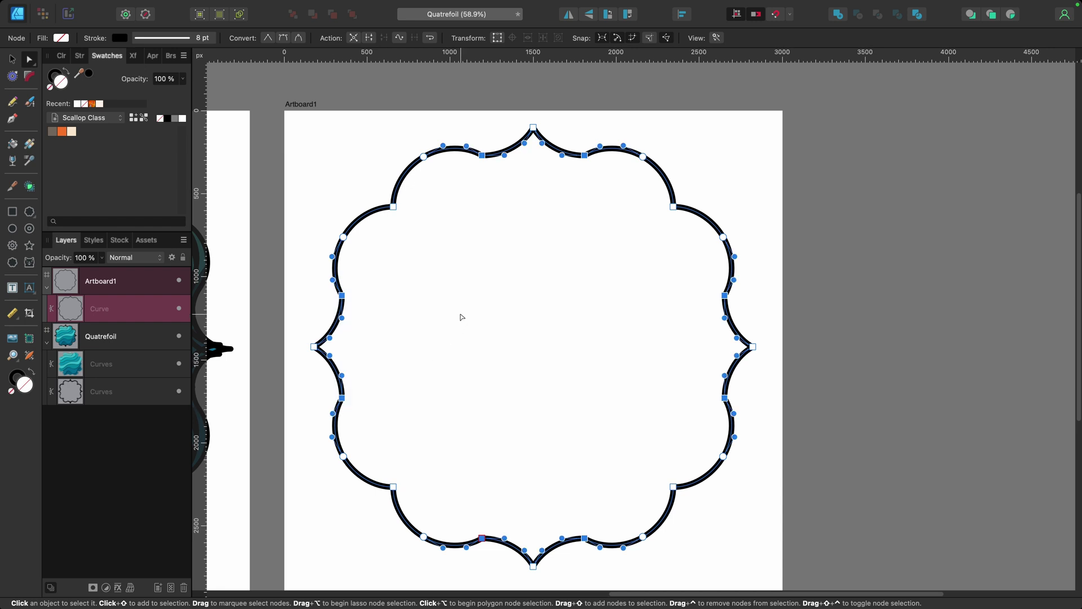
pyautogui.click(283, 38)
# Round the eight junctions with the Corner Tool to a 312.7 px radius and bake the appearance
pyautogui.click(30, 77)
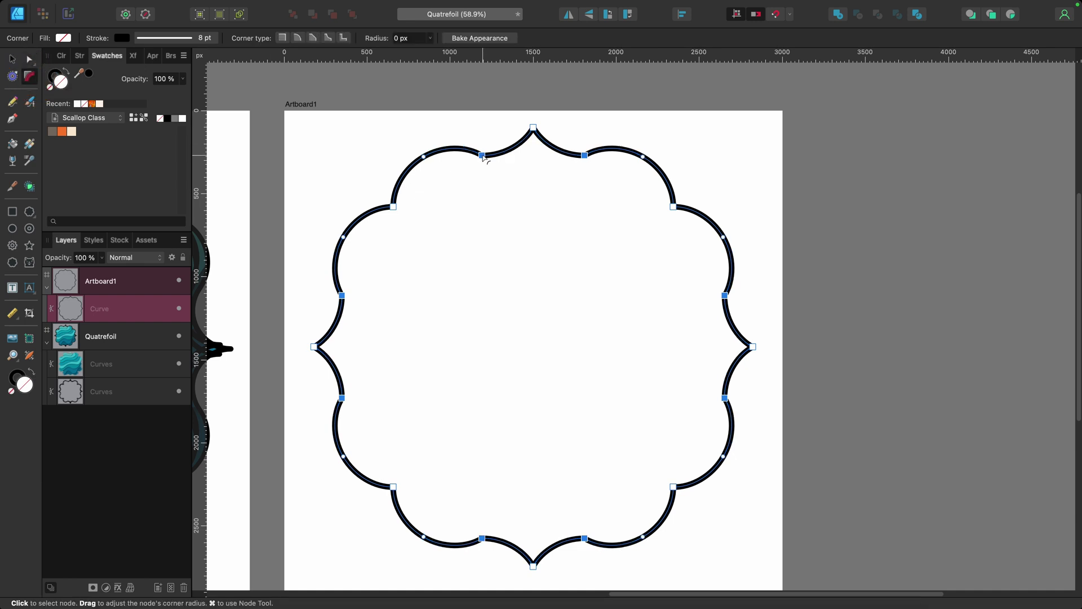
pyautogui.moveTo(484, 155); pyautogui.dragTo(486, 98)
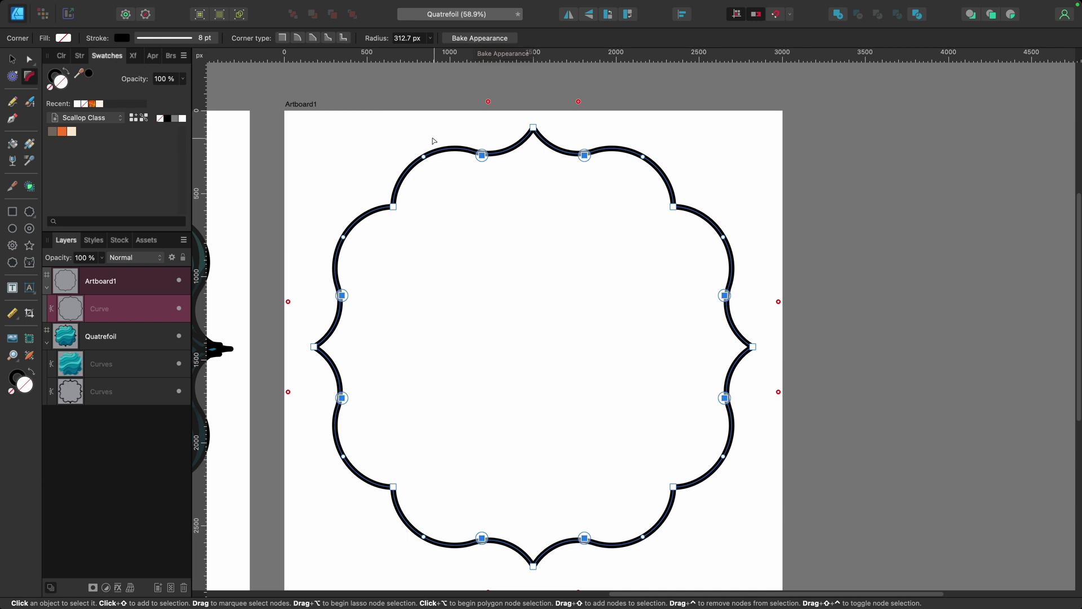
pyautogui.click(480, 38)
pyautogui.click(749, 178)
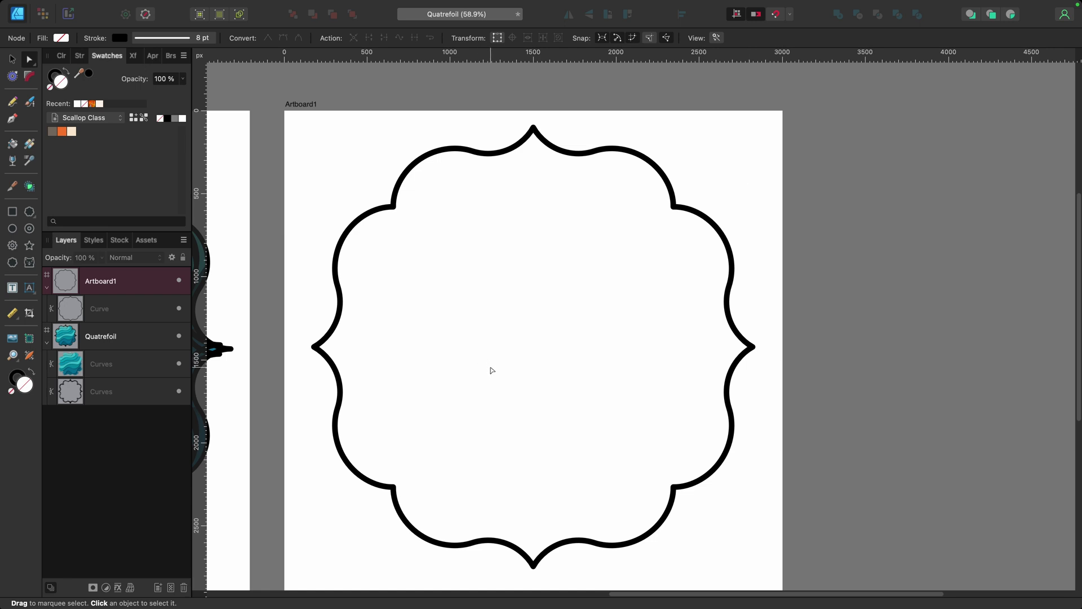
# Duplicate the frame outline, tilt the copy about -3°, and set its stroke width to 6 pt
pyautogui.press('v')
pyautogui.click(682, 208)
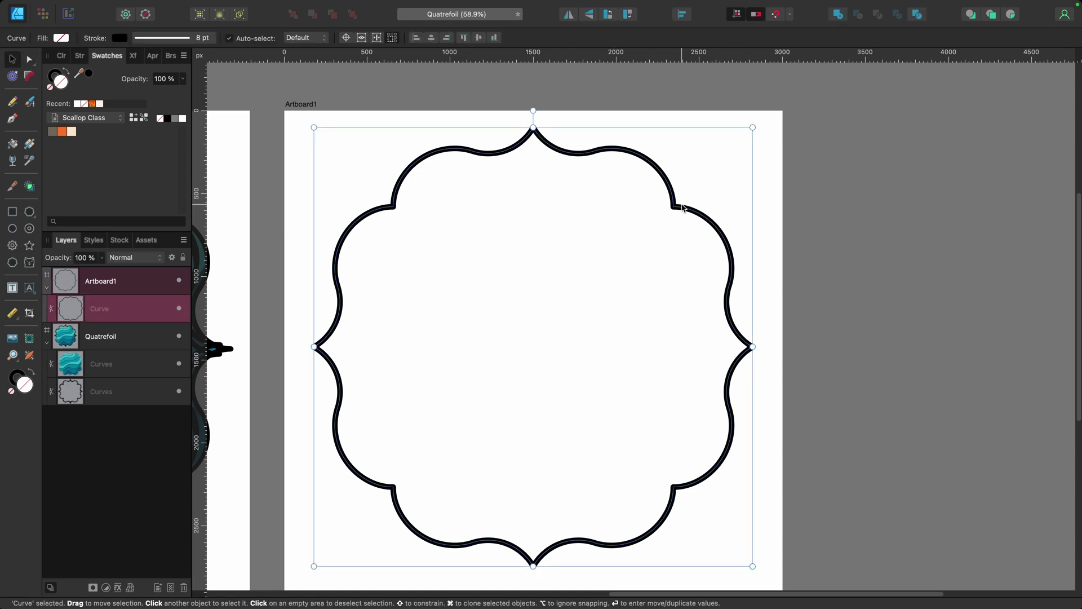
pyautogui.press('super+j')
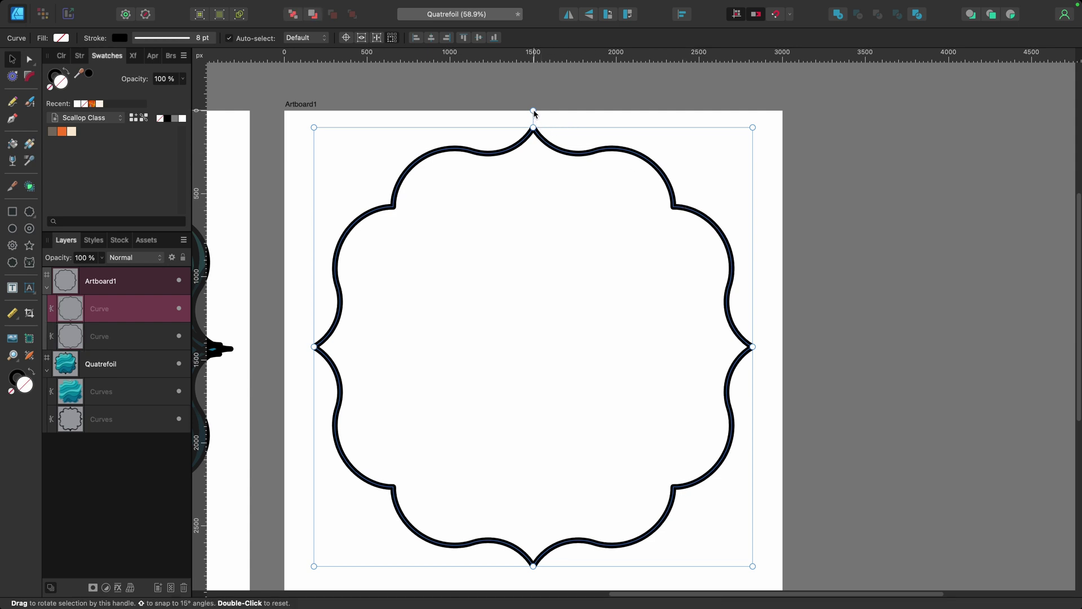
pyautogui.moveTo(533, 111); pyautogui.dragTo(545, 121)
pyautogui.moveTo(550, 176); pyautogui.dragTo(551, 180)
pyautogui.click(81, 57)
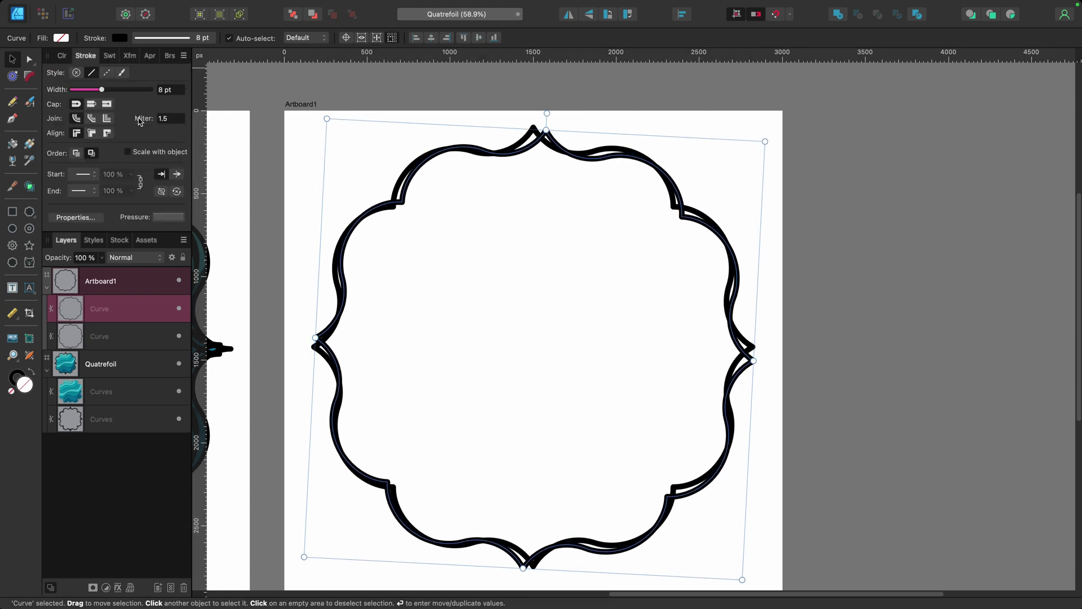
pyautogui.click(171, 90)
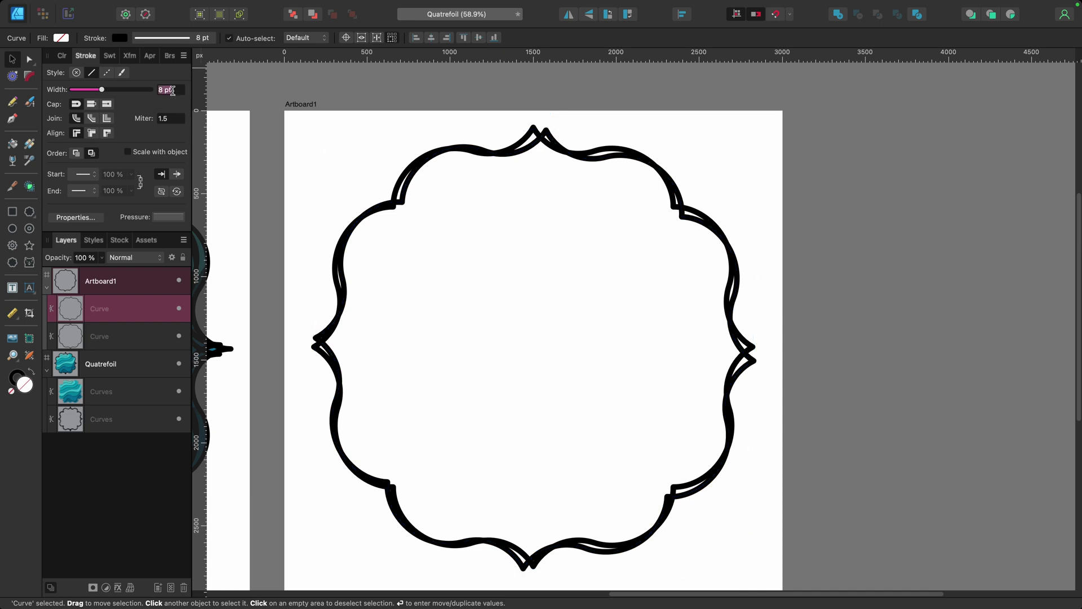
pyautogui.write('7')
pyautogui.press('Return')
pyautogui.write('6')
pyautogui.press('Tab')
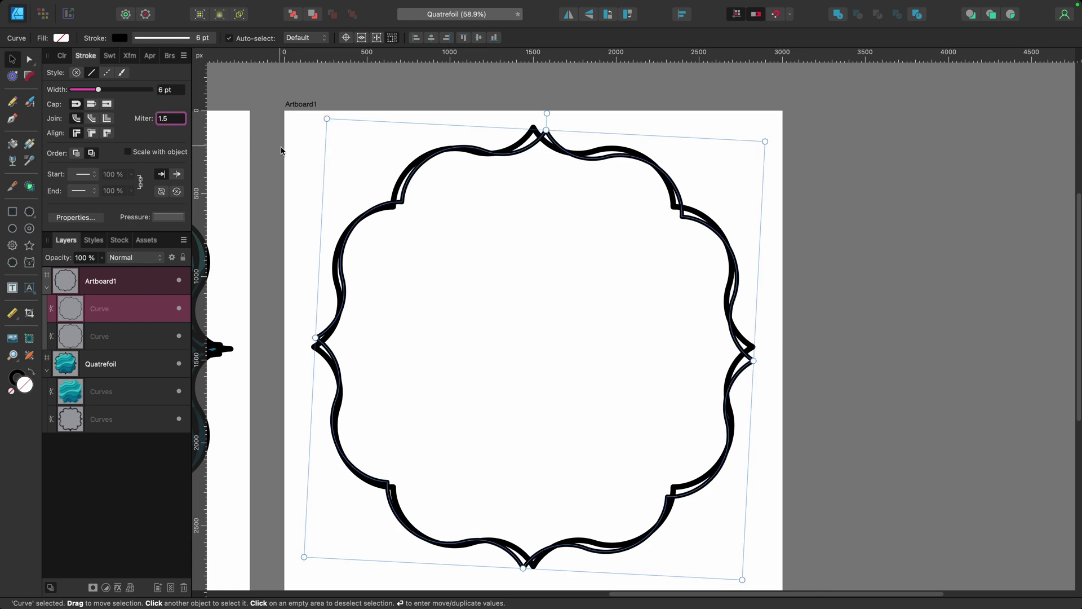
# Duplicate the original upright outline again and tilt the new copy by about 1.8°
pyautogui.click(525, 138)
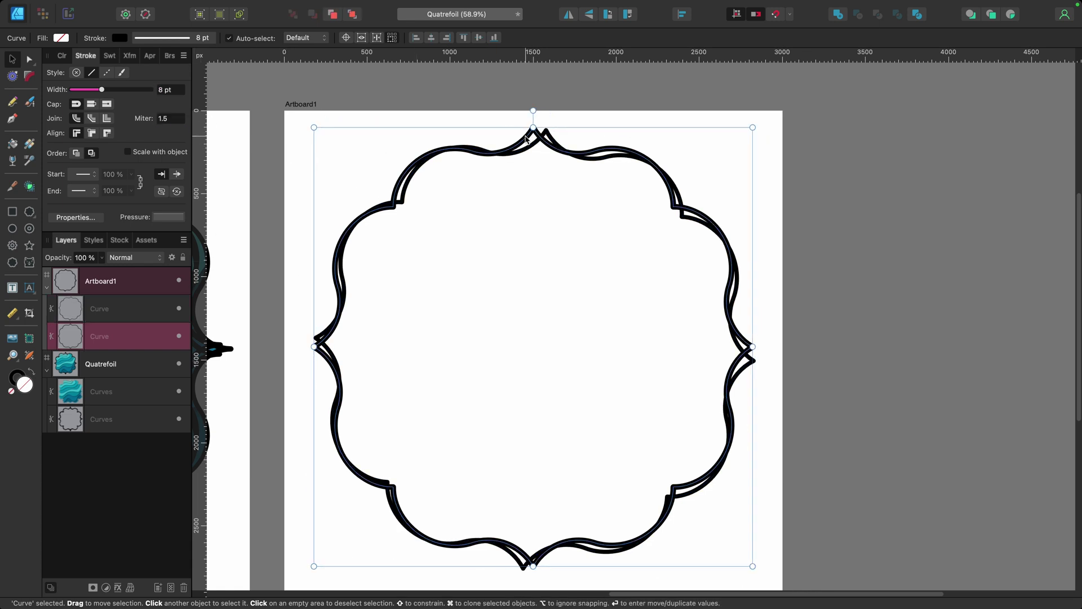
pyautogui.press('super+j')
pyautogui.moveTo(533, 110); pyautogui.dragTo(526, 113)
pyautogui.press('super+j')
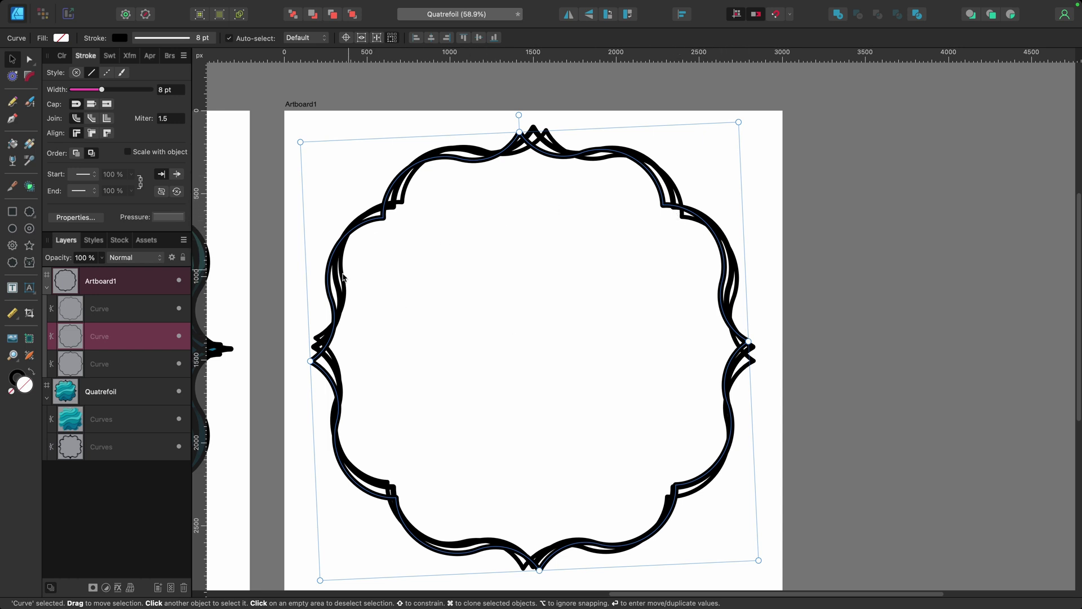
# Shape the three outlines' stroke pressure curve by lowering its end and adding a mid point
pyautogui.click(151, 369)
pyautogui.keyDown('shift'); pyautogui.click(133, 314); pyautogui.keyUp('shift')
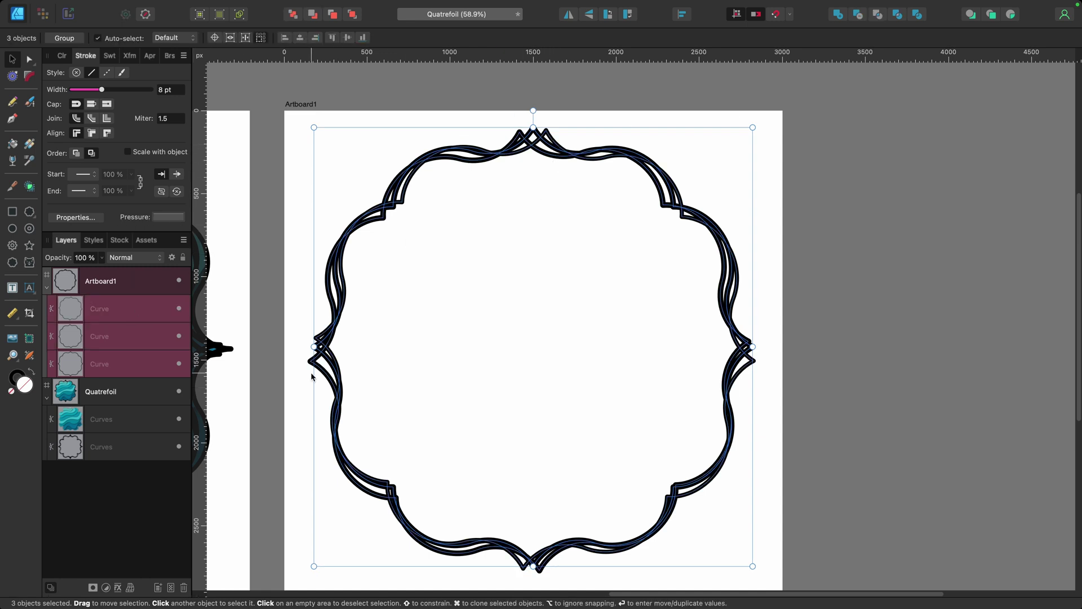
pyautogui.click(168, 218)
pyautogui.moveTo(293, 231)
pyautogui.mouseDown()
pyautogui.moveTo(296, 273)
pyautogui.moveTo(256, 240)
pyautogui.moveTo(231, 245)
pyautogui.moveTo(224, 260)
pyautogui.moveTo(188, 257)
pyautogui.moveTo(185, 241)
pyautogui.mouseUp()
pyautogui.click(265, 260)
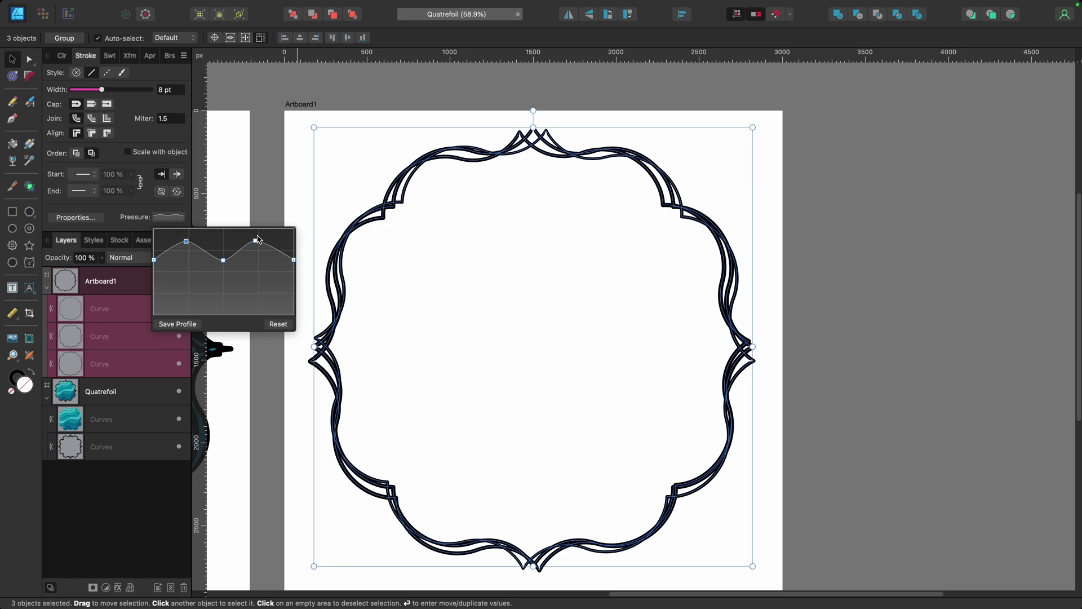
pyautogui.click(530, 212)
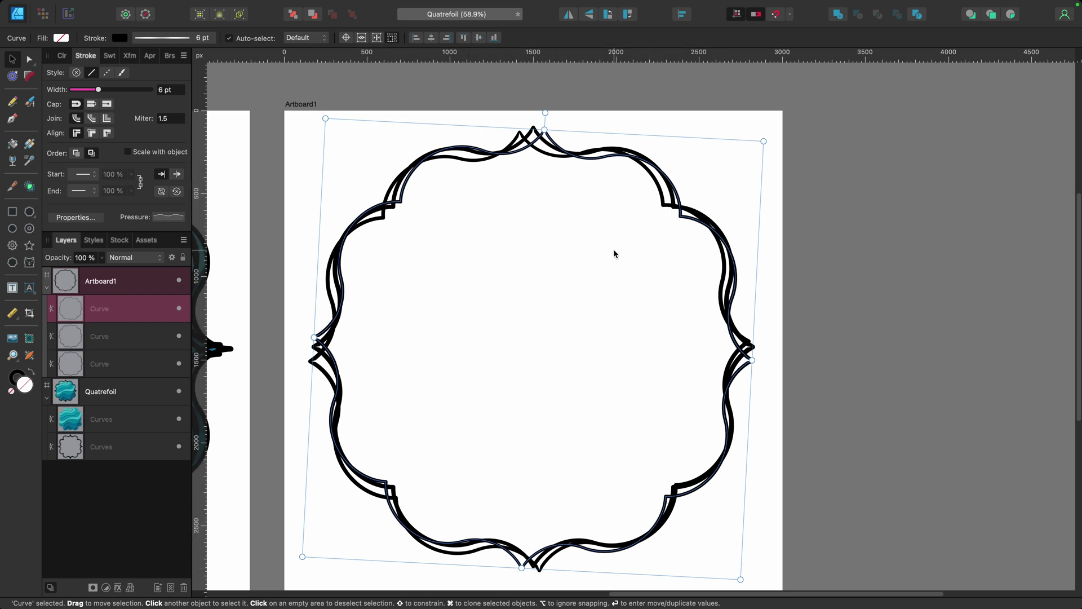
pyautogui.click(113, 365)
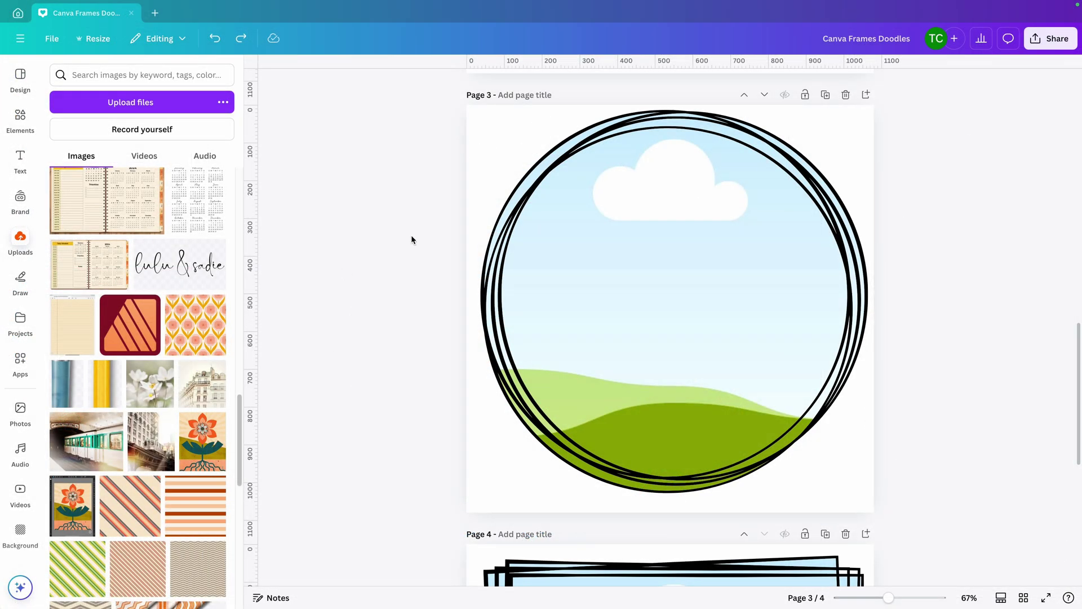
# Fill the circle frame on page 3 with the building photo
pyautogui.click(507, 172)
pyautogui.click(710, 85)
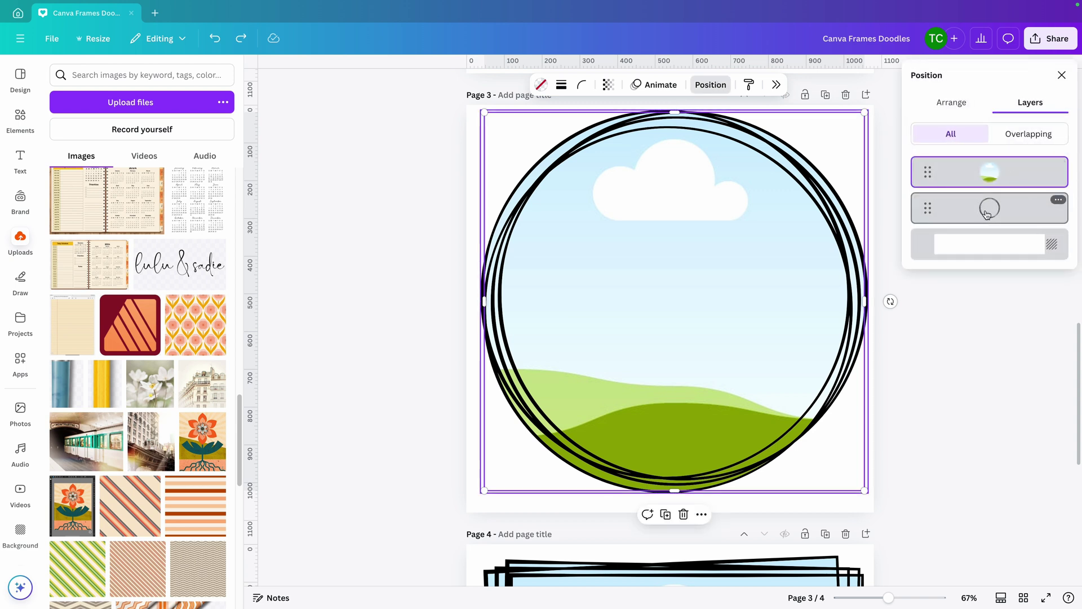
pyautogui.moveTo(241, 383); pyautogui.dragTo(588, 323)
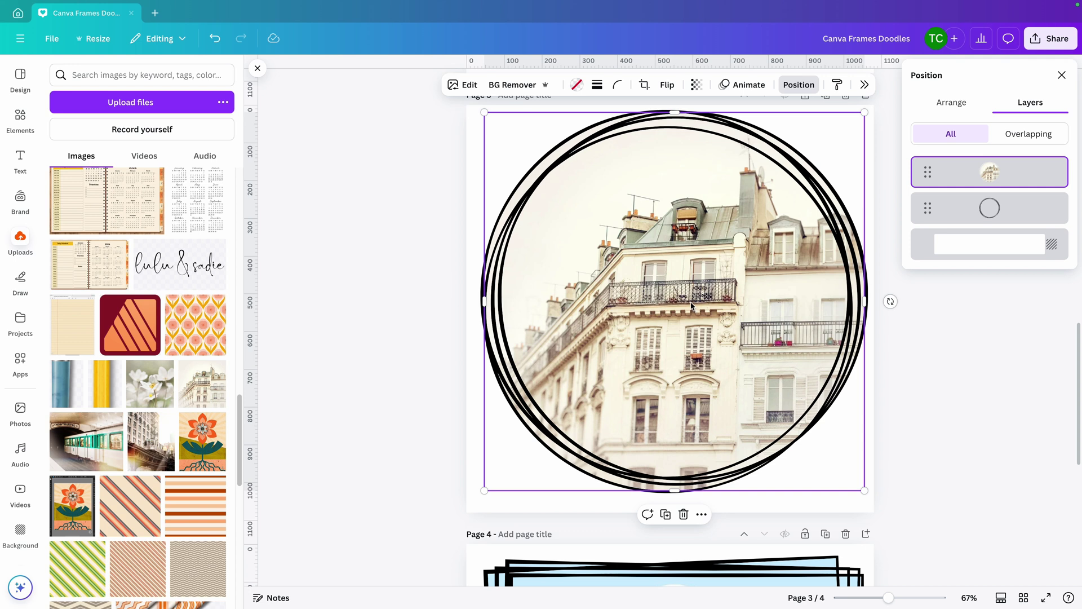
# Recolour the circle frame's doodle lines with the orange brand colour
pyautogui.click(476, 293)
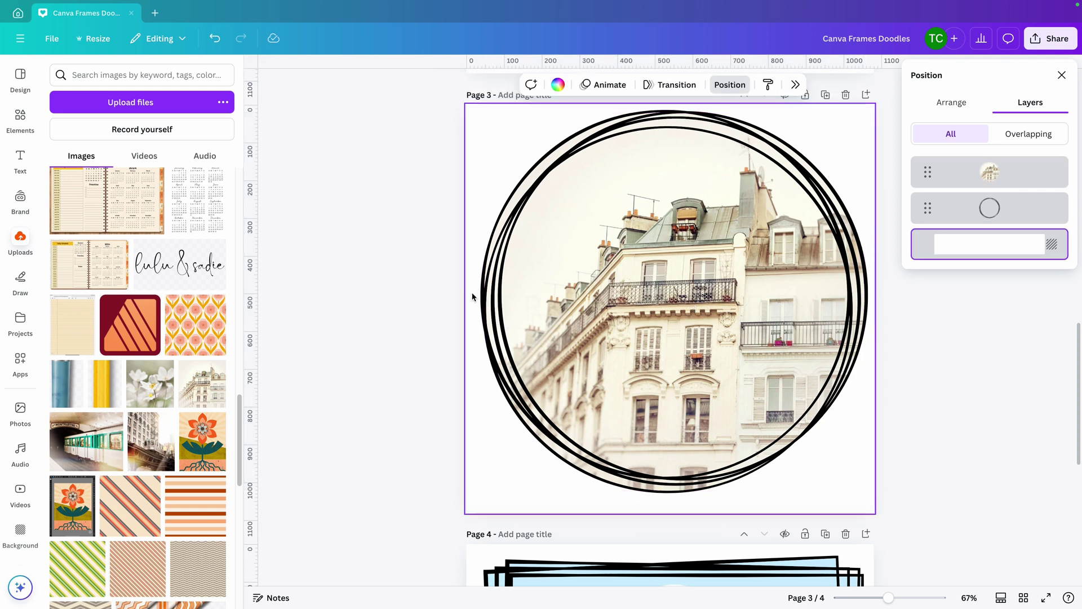
pyautogui.click(484, 292)
pyautogui.click(538, 86)
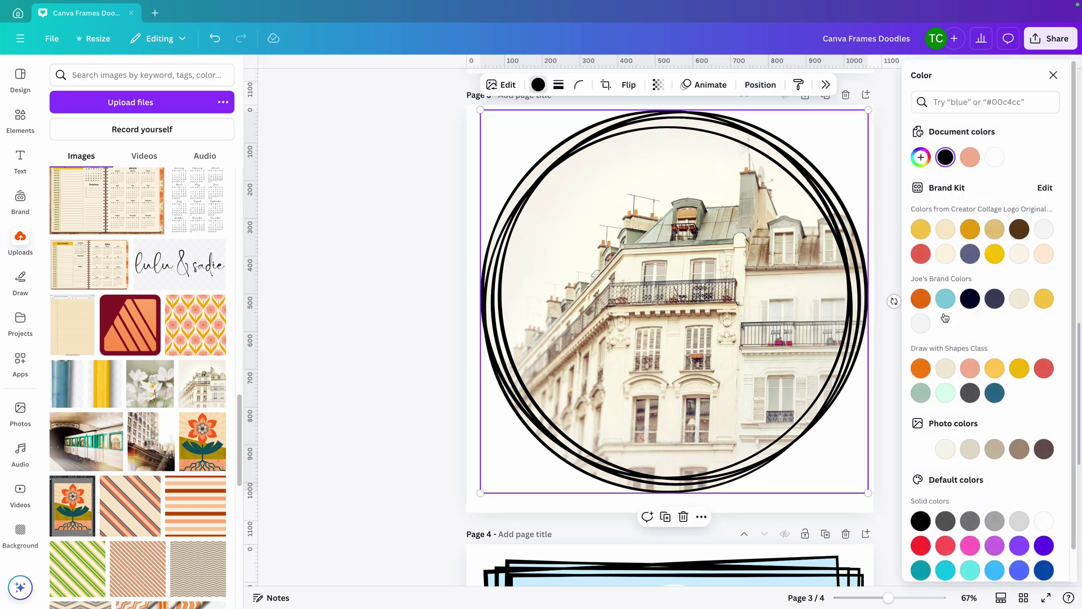
pyautogui.click(920, 298)
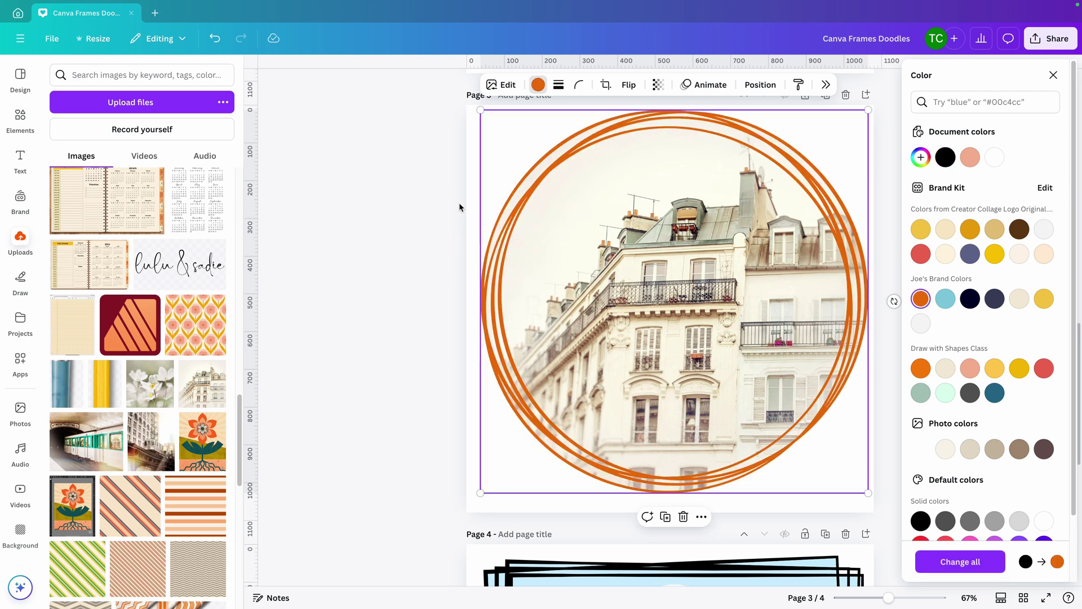
# Reorder the page's layers so the circle graphic sits above the photo
pyautogui.click(496, 197)
pyautogui.click(786, 89)
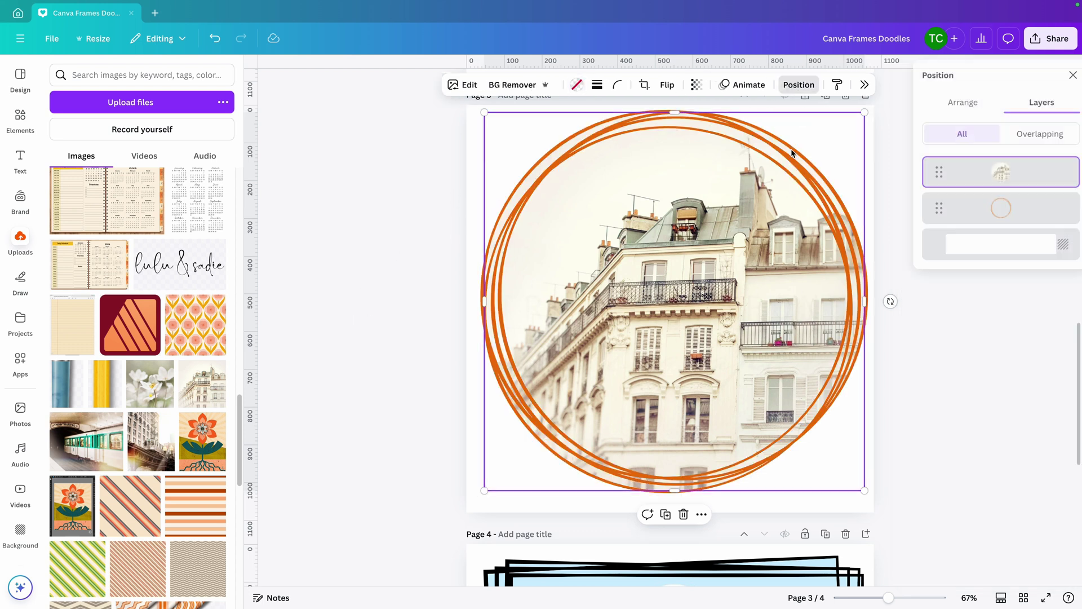
pyautogui.moveTo(970, 210); pyautogui.dragTo(963, 160)
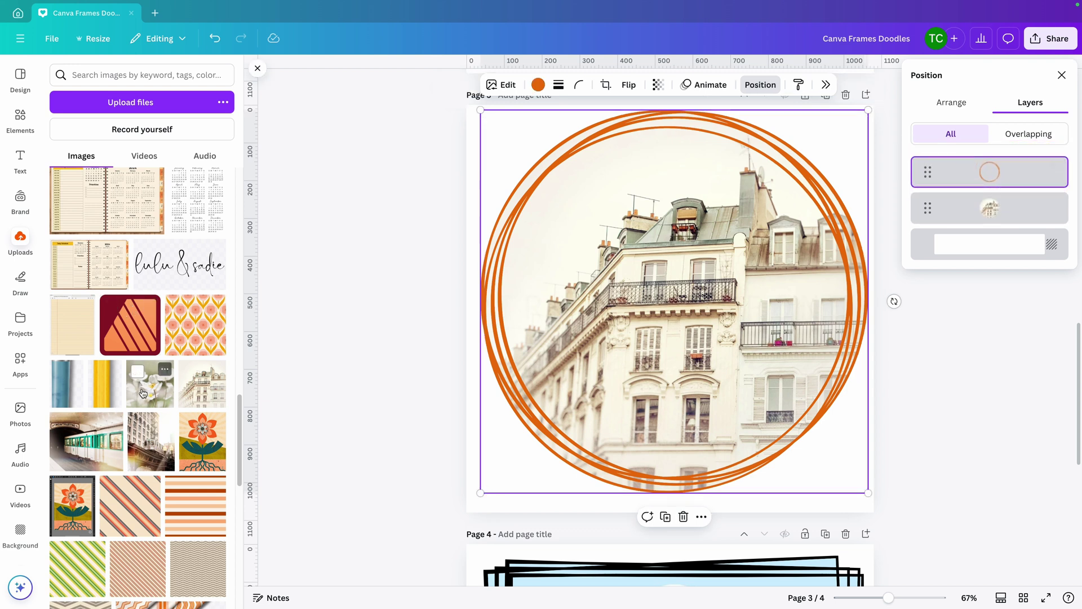
# Swap the building photo in the circle frame for the white flower photo
pyautogui.moveTo(143, 393); pyautogui.dragTo(518, 290)
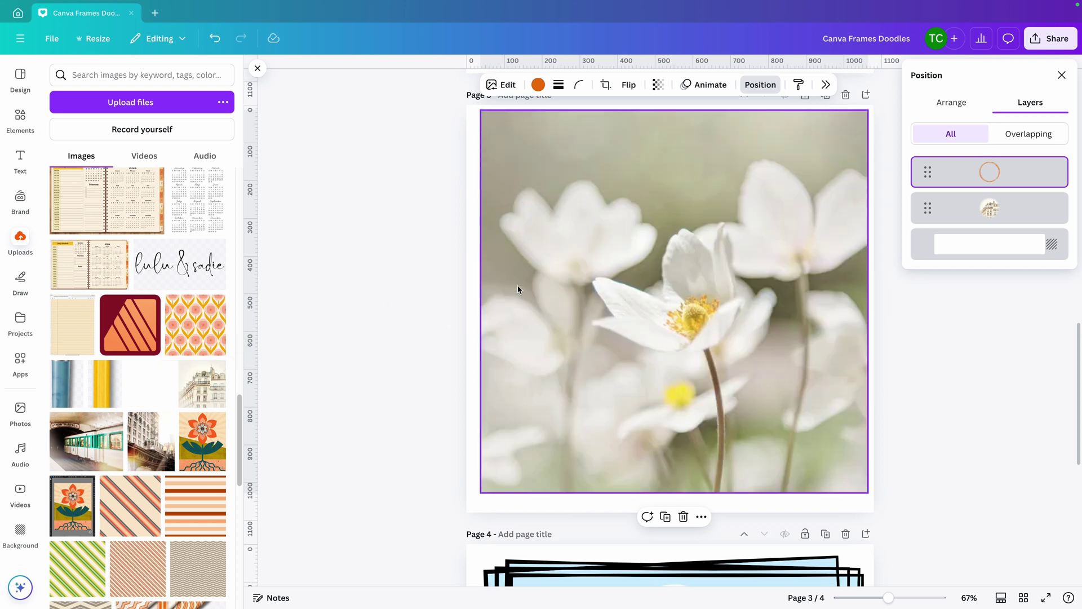
pyautogui.moveTo(518, 290)
pyautogui.mouseDown()
pyautogui.moveTo(446, 281)
pyautogui.moveTo(517, 282)
pyautogui.mouseUp()
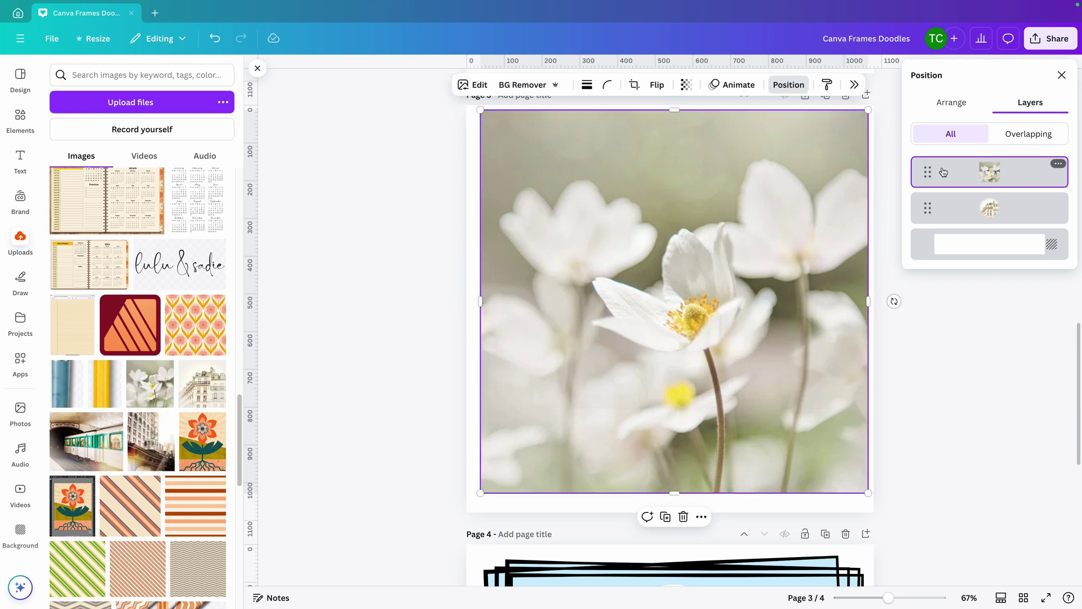
pyautogui.hotkey('ctrl', 'z')
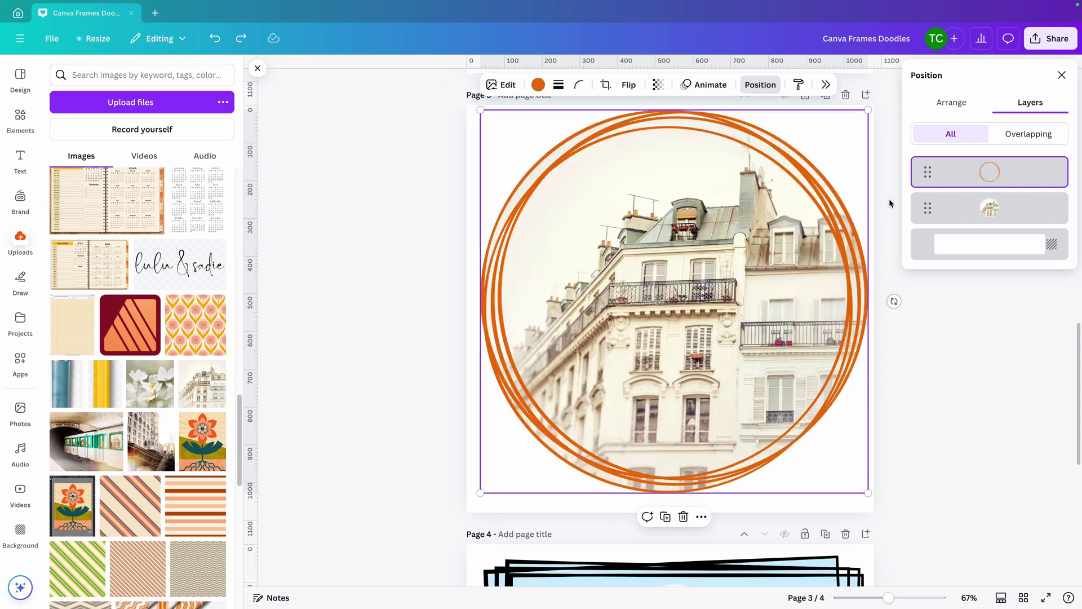
pyautogui.click(952, 208)
pyautogui.moveTo(951, 207); pyautogui.dragTo(953, 240)
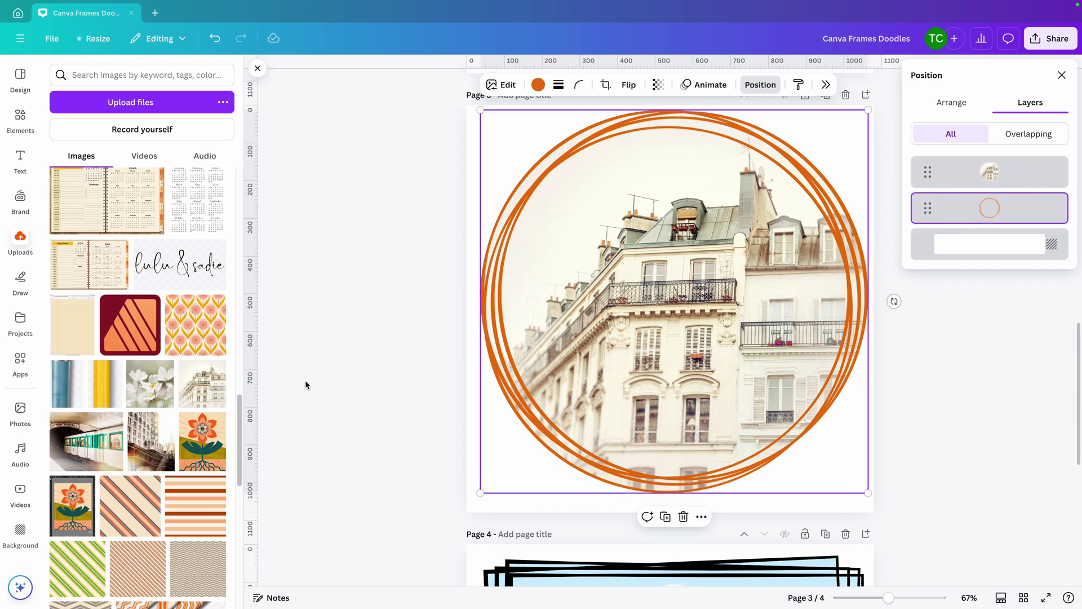
pyautogui.moveTo(150, 384); pyautogui.dragTo(507, 254)
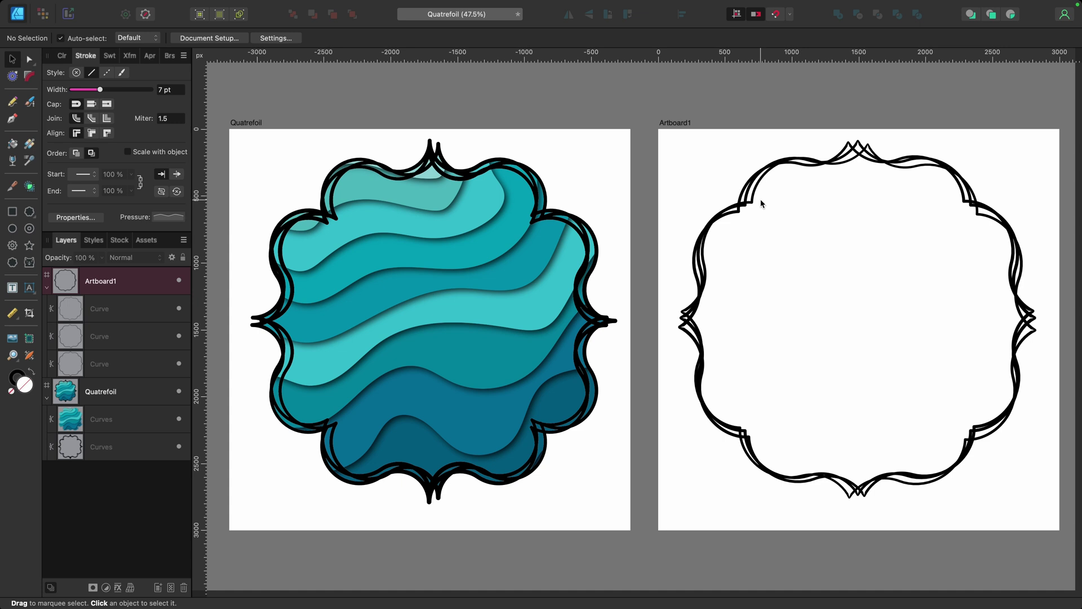
# Select Artboard1's three Curve layers, zoom into the upper-left curves, and choose the Vector Flood Fill Tool
pyautogui.click(143, 316)
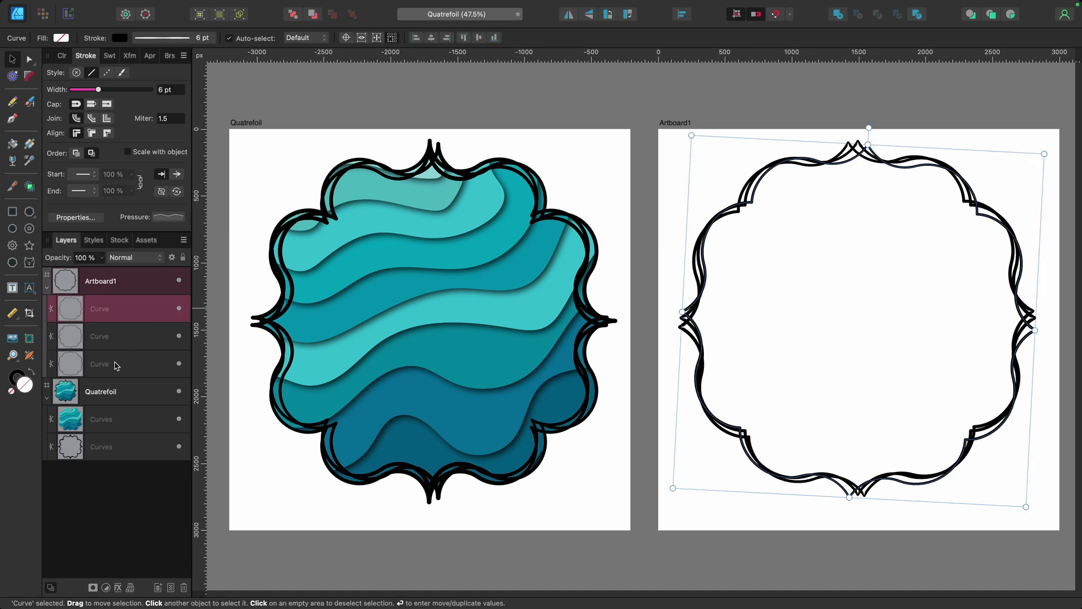
pyautogui.keyDown('shift'); pyautogui.click(120, 355); pyautogui.keyUp('shift')
pyautogui.scroll(10, 706, 215)
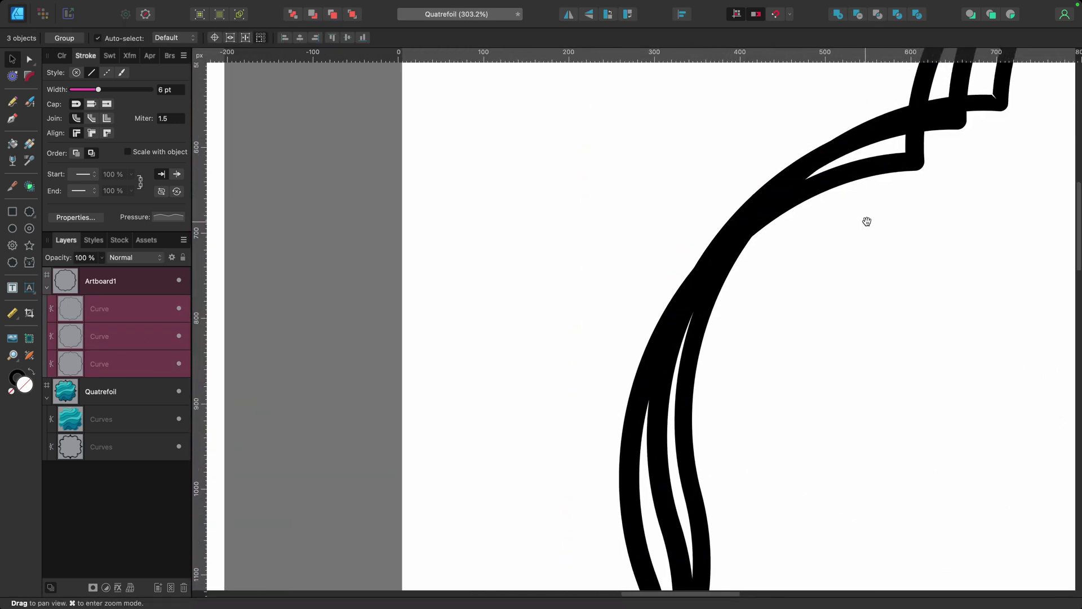
pyautogui.moveTo(848, 230); pyautogui.dragTo(446, 433)
pyautogui.click(13, 144)
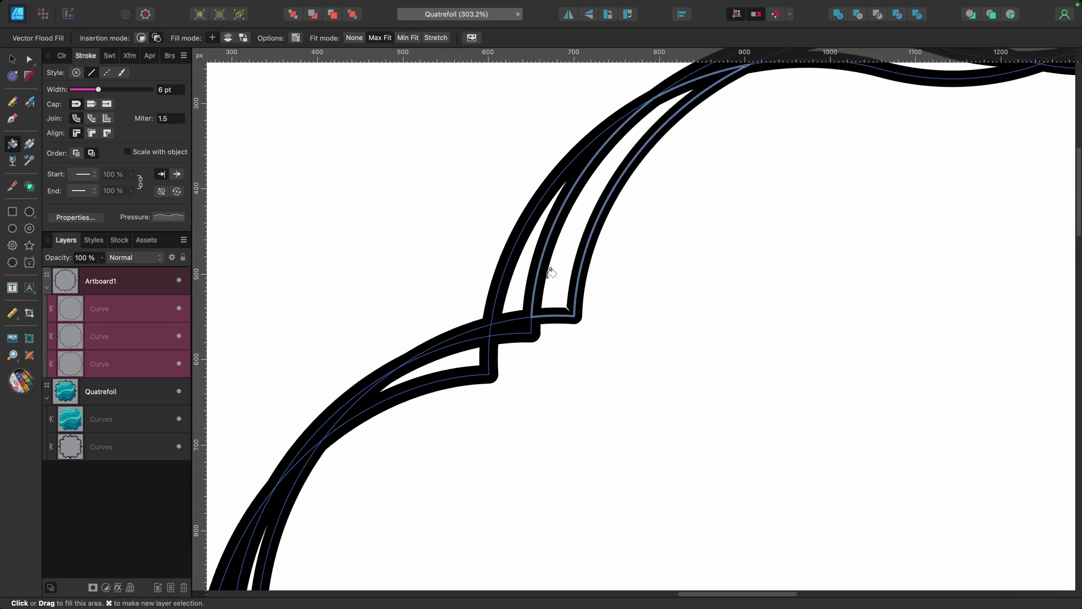
pyautogui.scroll(5, 552, 273)
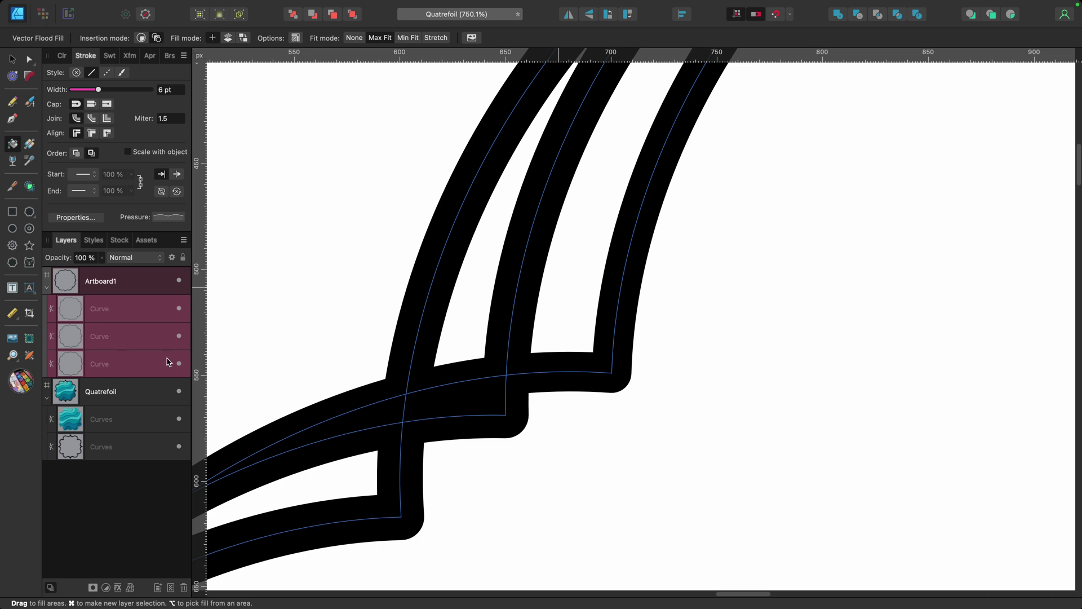
# Expand the three curves' strokes into filled shapes and combine them with the Add boolean
pyautogui.click(193, 6)
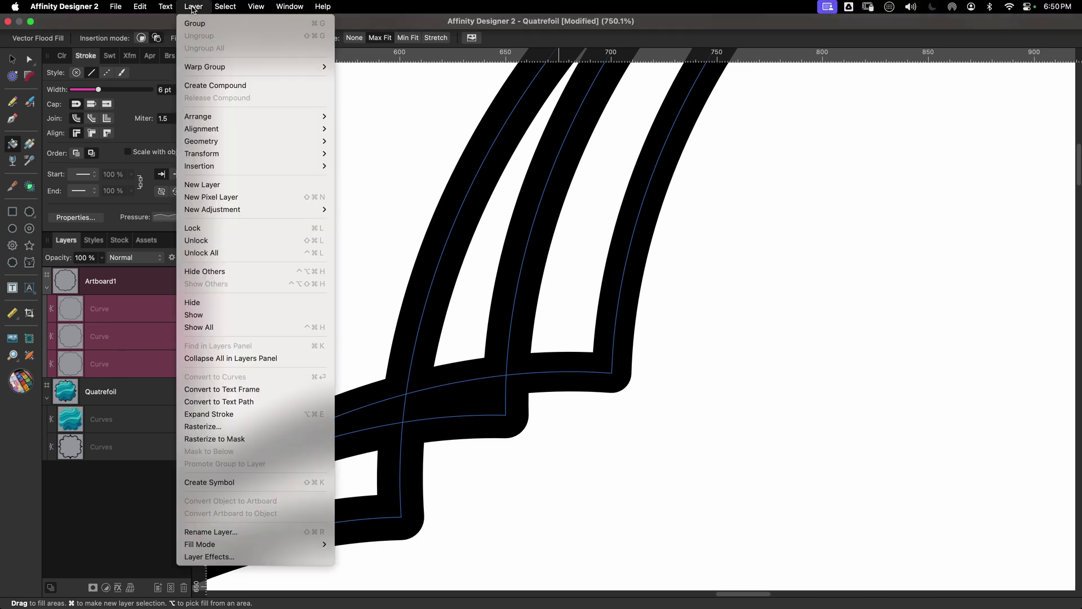
pyautogui.click(198, 416)
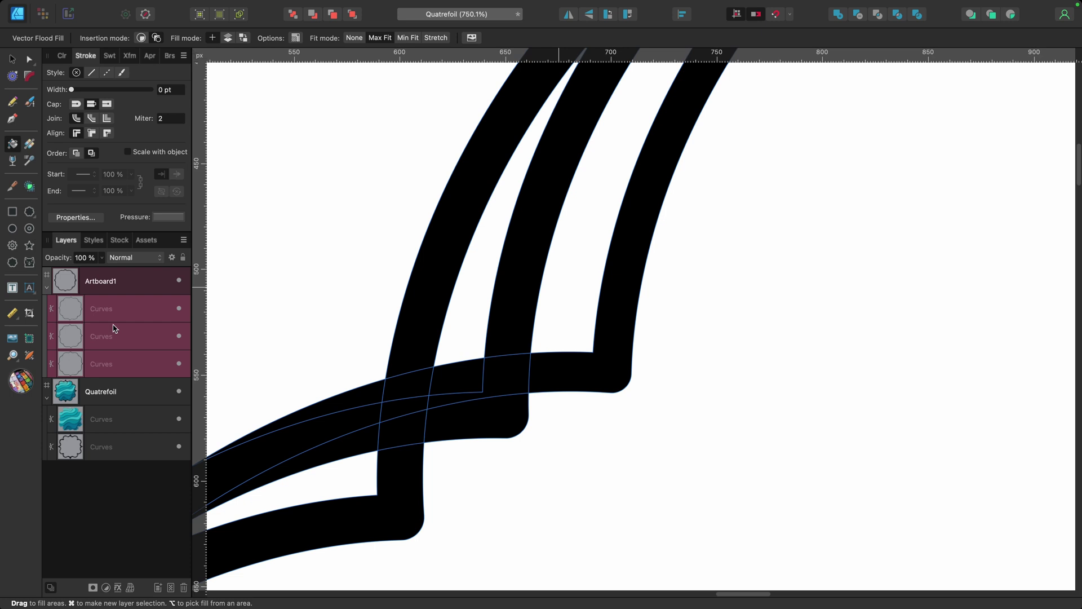
pyautogui.click(838, 17)
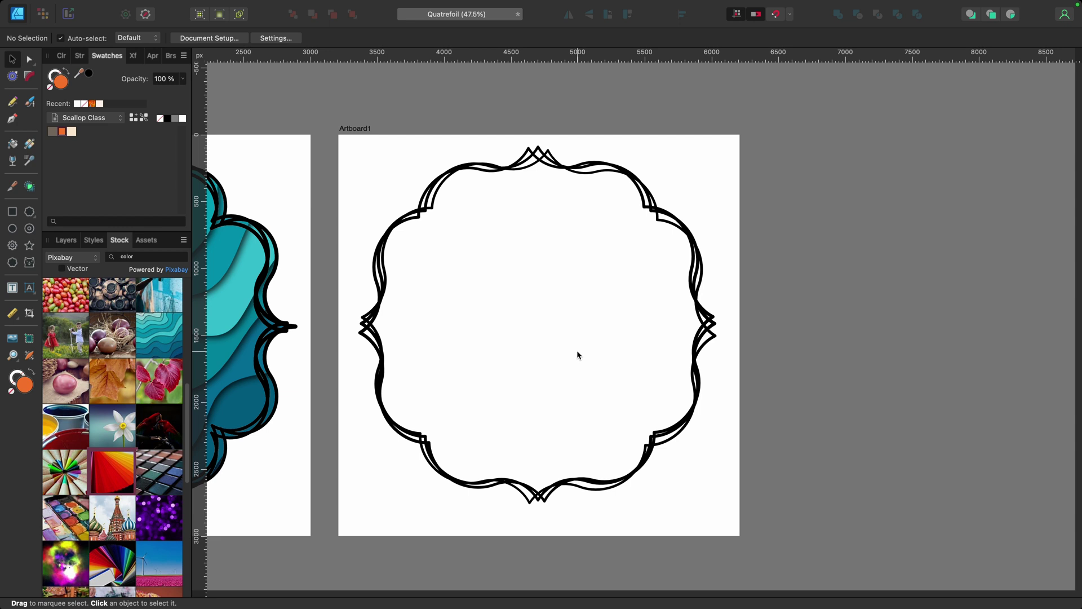
# Set the red stock photo as the flood fill and fill the first white stripes
pyautogui.click(375, 303)
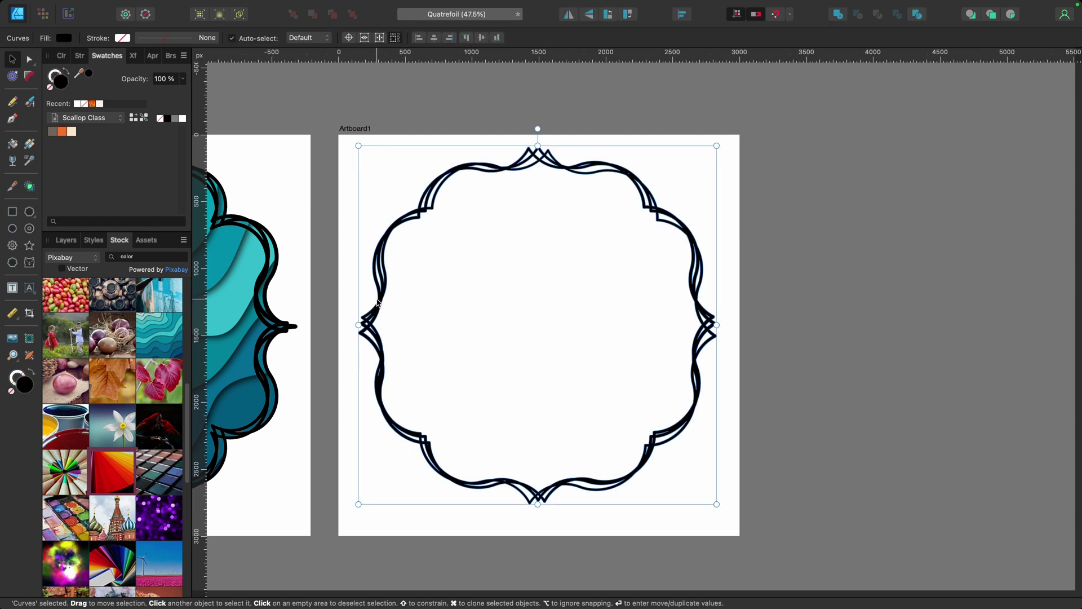
pyautogui.click(13, 143)
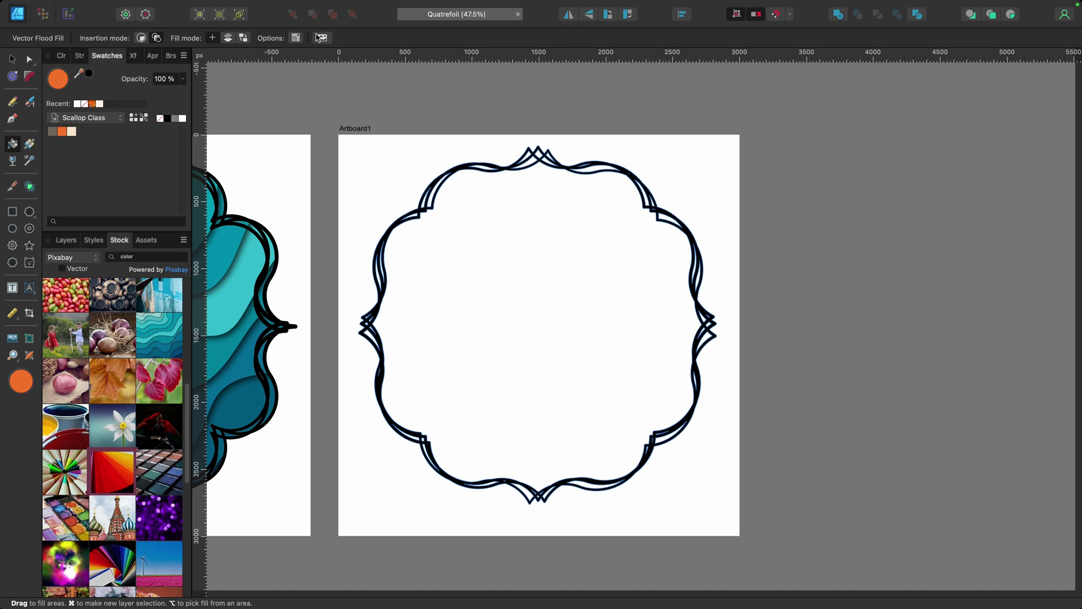
pyautogui.click(114, 478)
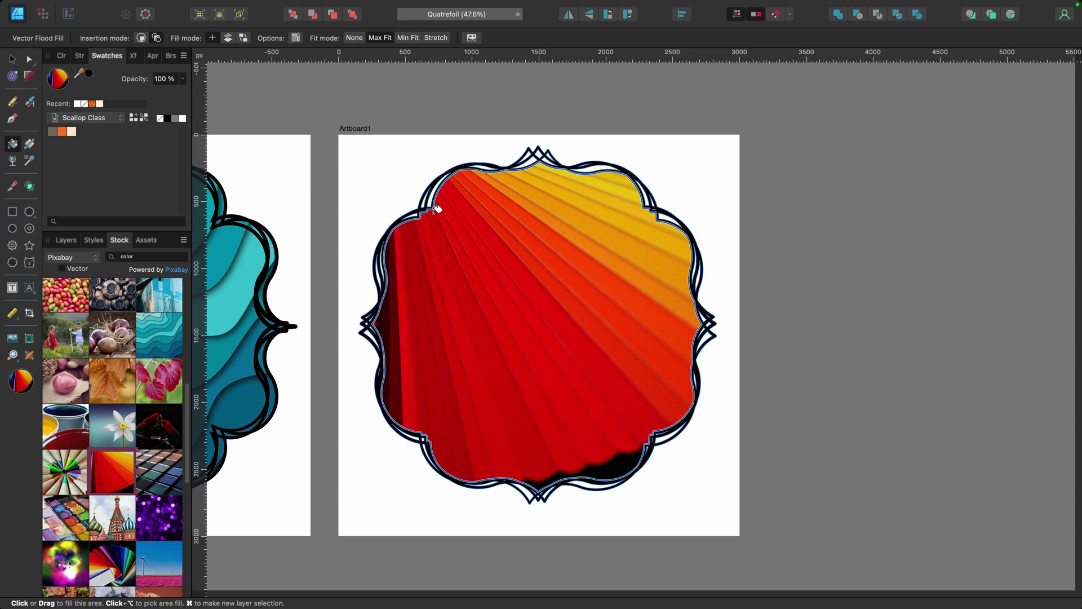
pyautogui.scroll(15, 437, 209)
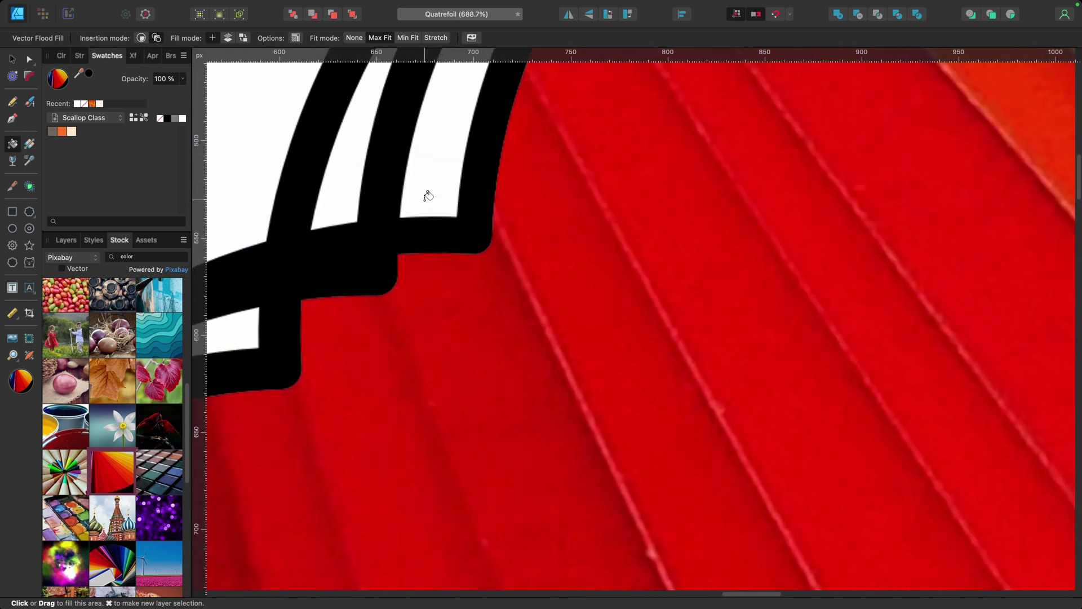
pyautogui.click(438, 164)
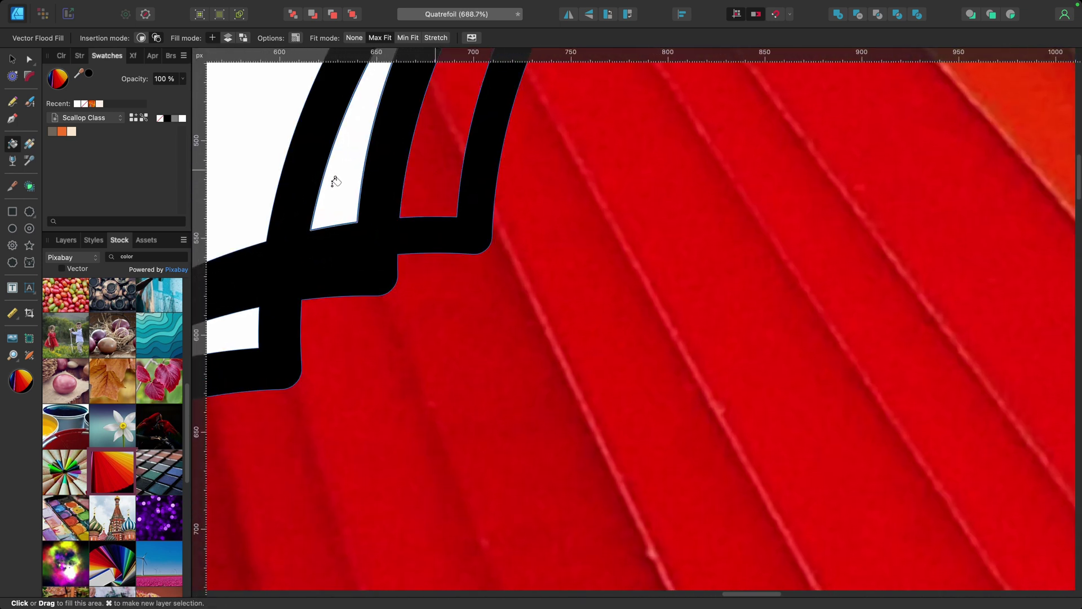
pyautogui.click(336, 182)
pyautogui.click(228, 341)
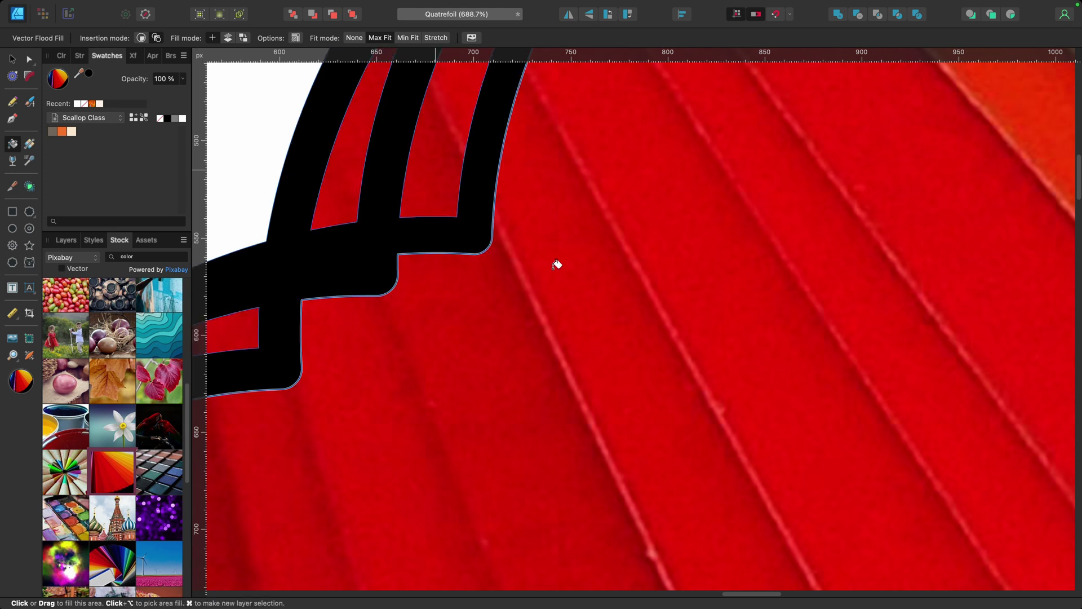
# Fill the lenses, triangles and diamond between the bands around the frame's top peaks
pyautogui.moveTo(660, 184); pyautogui.dragTo(473, 495)
pyautogui.moveTo(813, 276); pyautogui.dragTo(466, 328)
pyautogui.click(471, 266)
pyautogui.moveTo(881, 369); pyautogui.dragTo(301, 471)
pyautogui.click(507, 324)
pyautogui.click(510, 231)
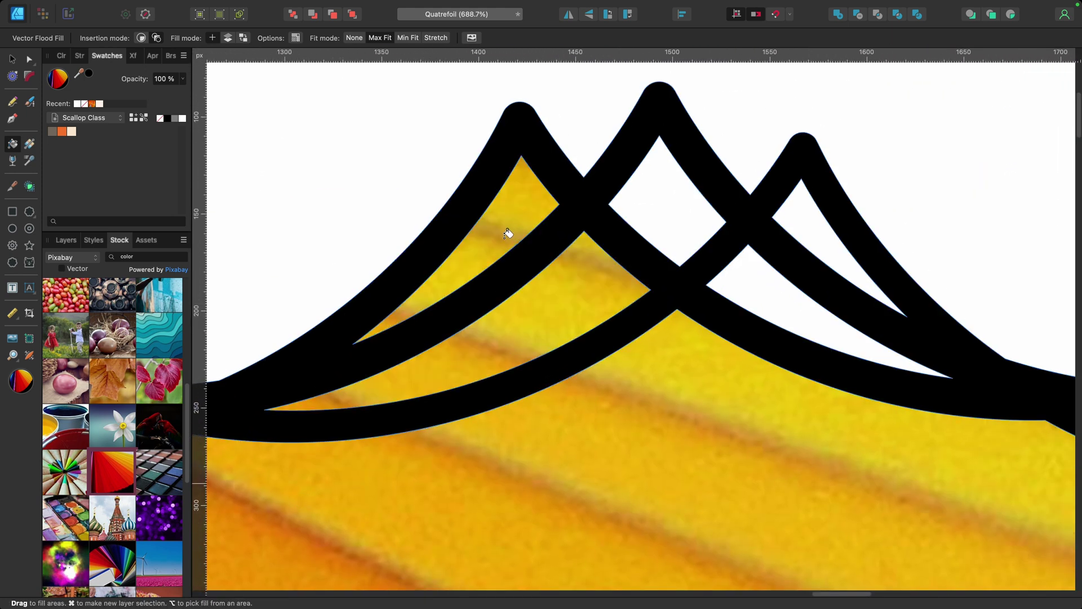
pyautogui.click(647, 185)
pyautogui.click(766, 287)
pyautogui.click(796, 231)
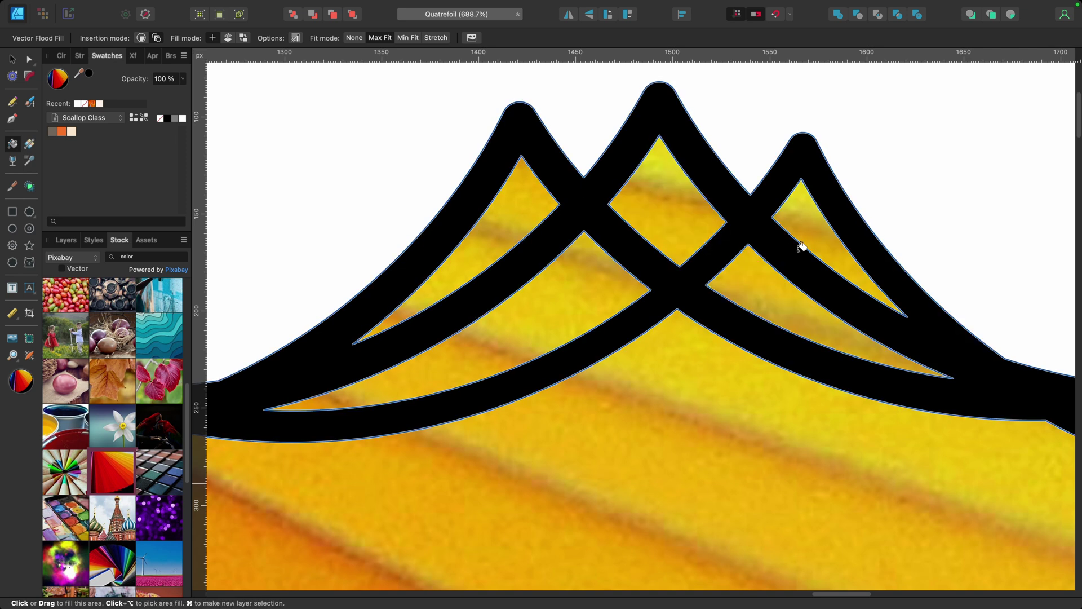
# Fill the white gaps and slivers between the wavy black bands on the right
pyautogui.moveTo(913, 440); pyautogui.dragTo(360, 277)
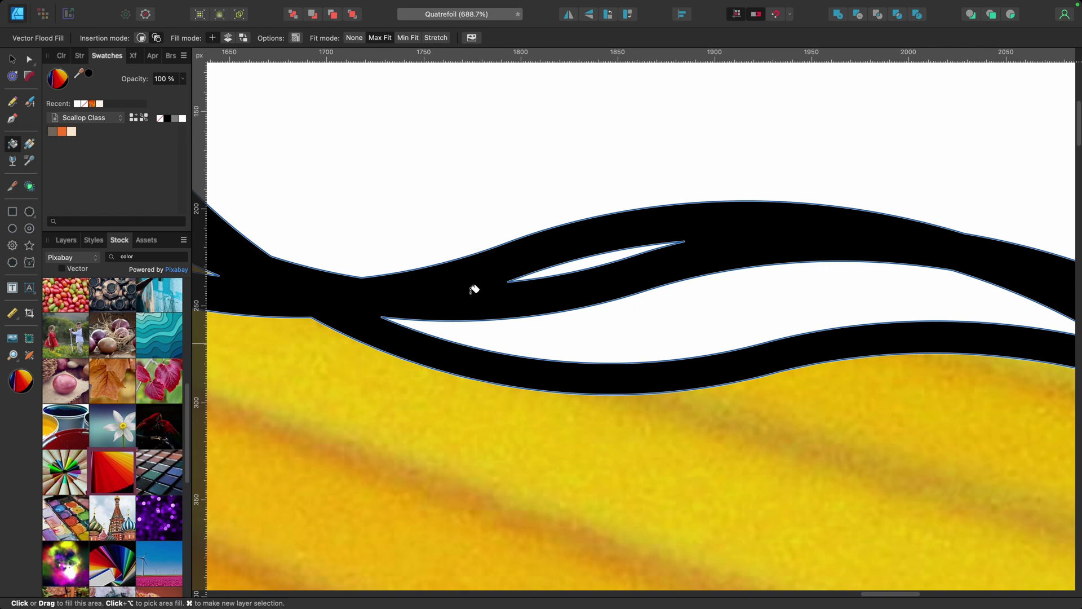
pyautogui.click(443, 280)
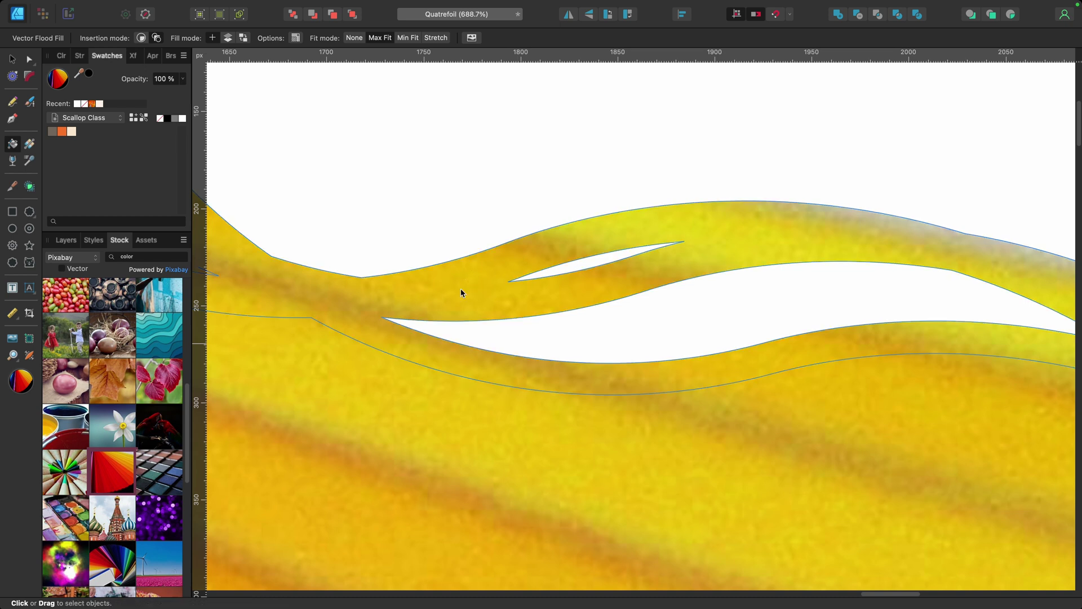
pyautogui.press('super+z')
pyautogui.click(607, 326)
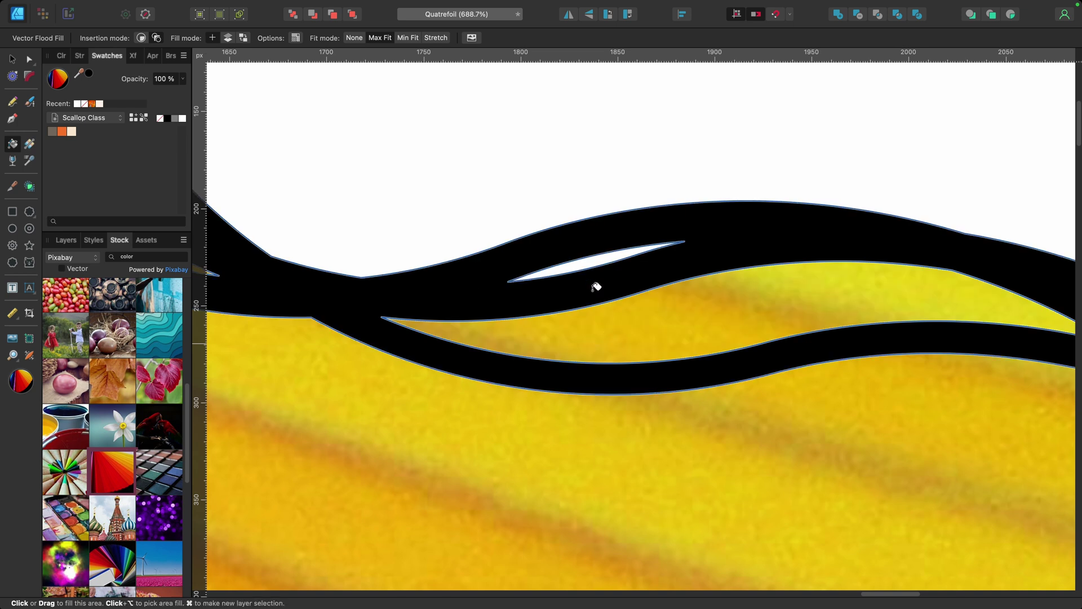
pyautogui.moveTo(701, 295); pyautogui.dragTo(166, 289)
pyautogui.scroll(5, 646, 362)
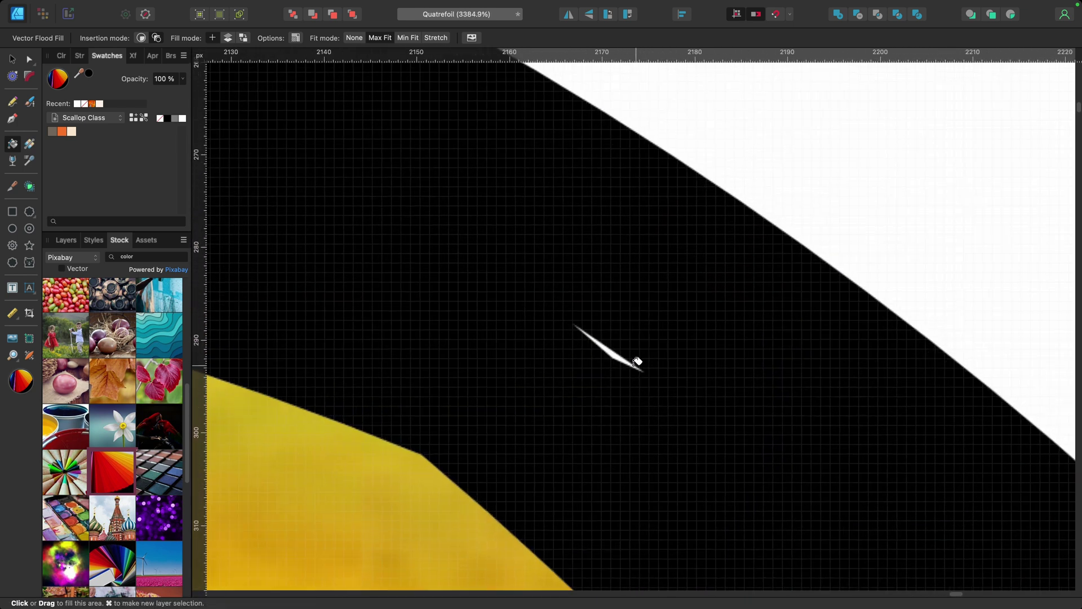
pyautogui.scroll(3, 635, 361)
pyautogui.click(620, 354)
pyautogui.scroll(-10, 654, 370)
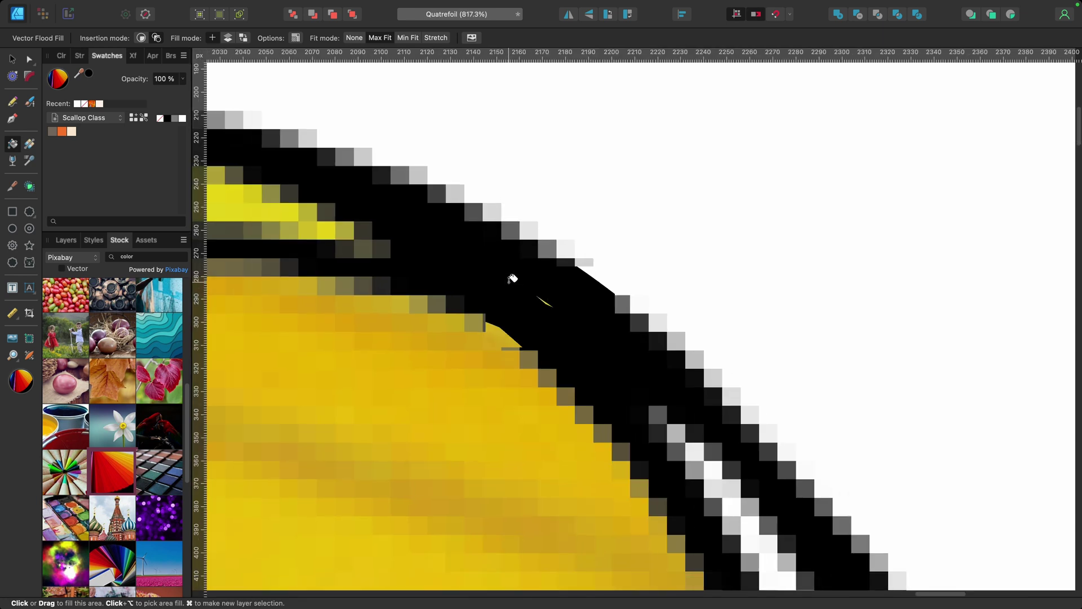
pyautogui.moveTo(603, 447); pyautogui.dragTo(478, 258)
pyautogui.click(687, 350)
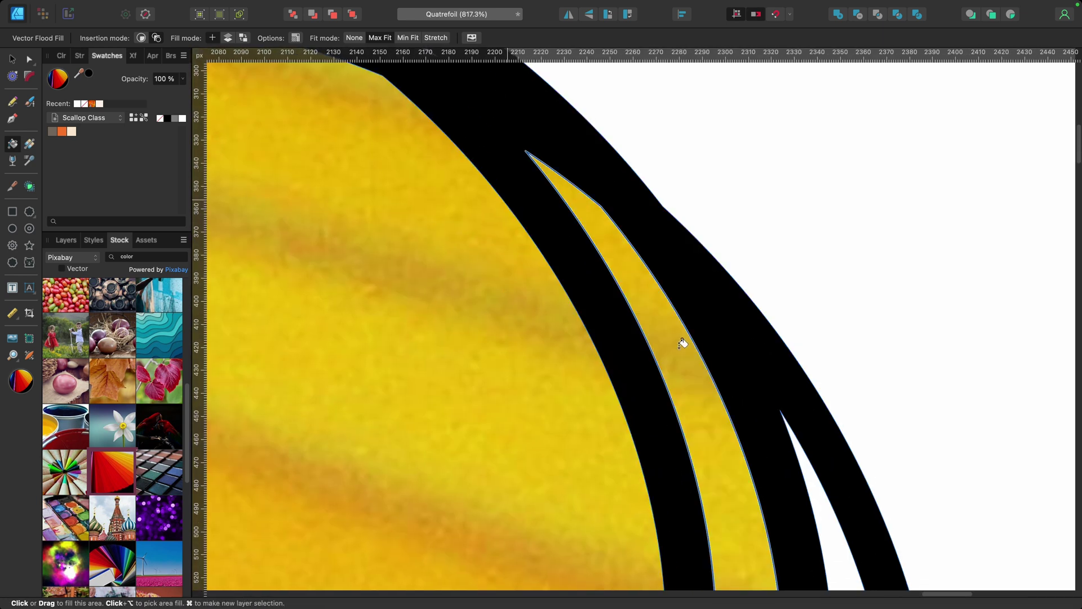
# Fill the remaining white slits along the frame's lower bands
pyautogui.scroll(-10, 687, 350)
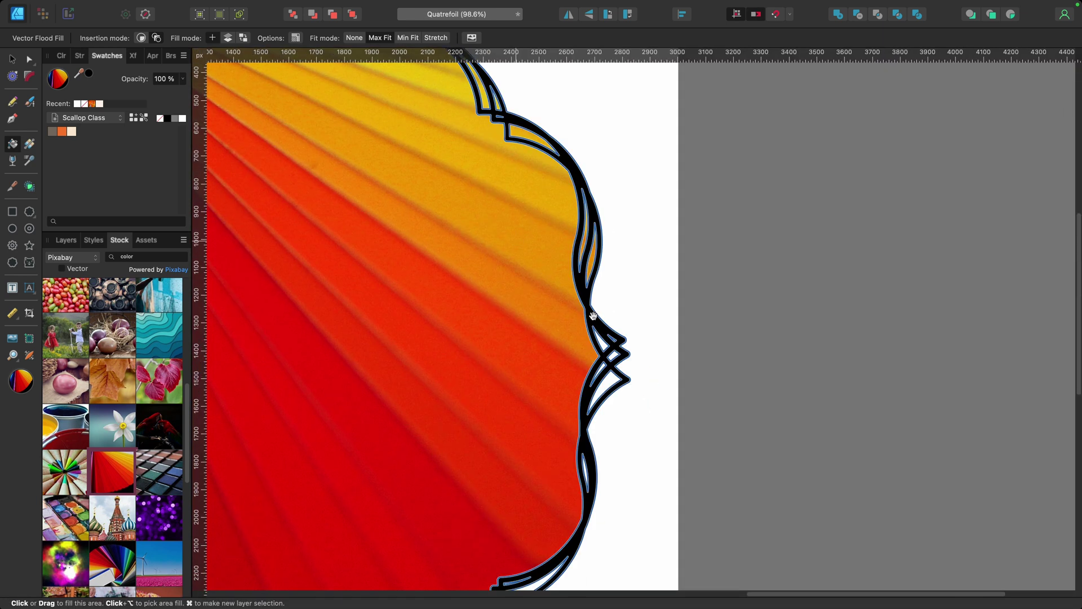
pyautogui.scroll(5, 616, 351)
pyautogui.scroll(-5, 434, 193)
pyautogui.scroll(8, 410, 369)
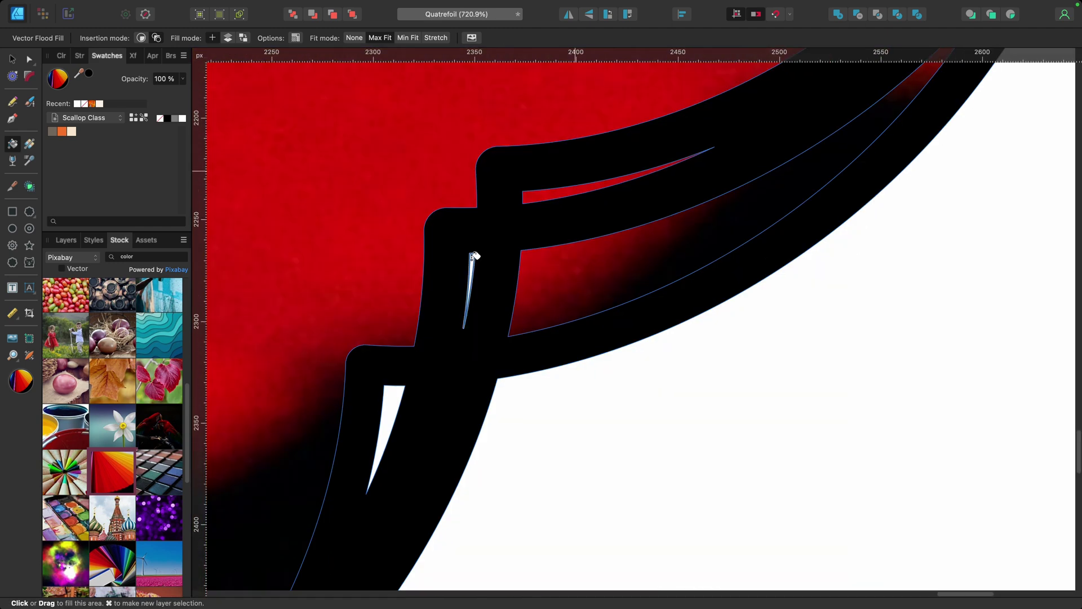
pyautogui.scroll(-3, 410, 369)
pyautogui.moveTo(411, 370); pyautogui.dragTo(343, 381)
pyautogui.scroll(10, 344, 381)
pyautogui.scroll(5, 413, 242)
pyautogui.scroll(-5, 336, 345)
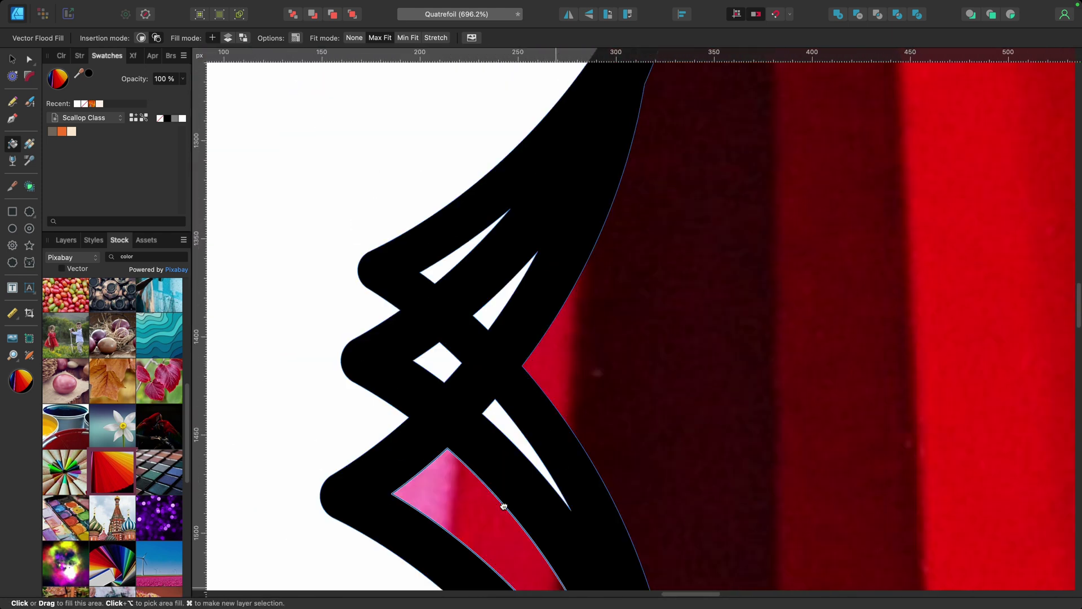
pyautogui.moveTo(504, 415); pyautogui.dragTo(506, 293)
pyautogui.scroll(5, 357, 386)
pyautogui.scroll(-15, 406, 232)
pyautogui.scroll(3, 410, 229)
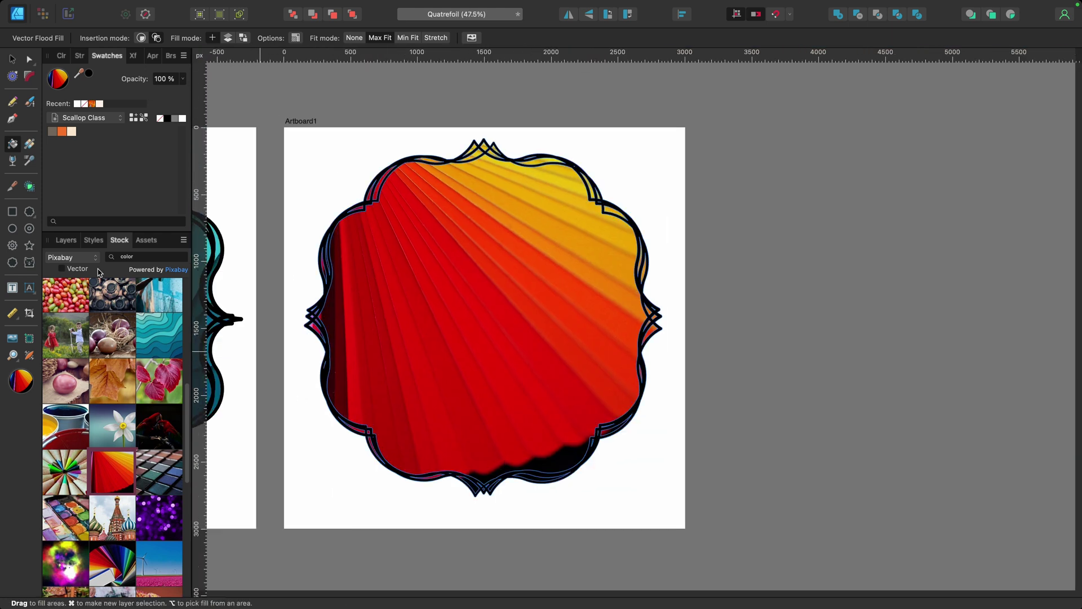
# Toggle the dark outline layer's visibility to check the flood fill coverage
pyautogui.click(66, 240)
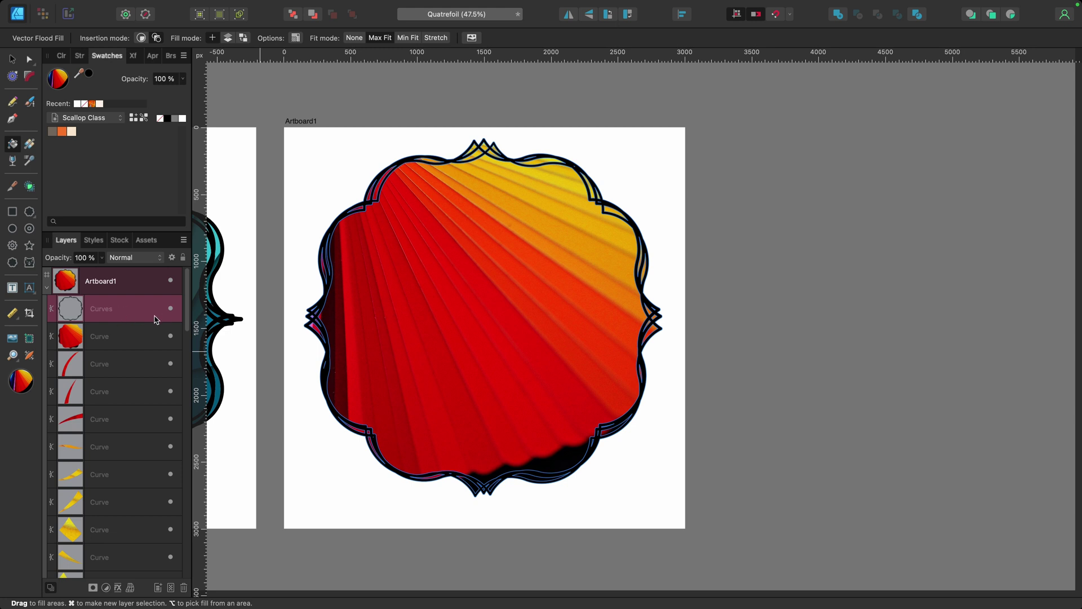
pyautogui.click(170, 310)
pyautogui.click(171, 309)
pyautogui.click(171, 309)
pyautogui.click(171, 310)
# Combine all coloured Curve pieces with Add and move the result above the outline layer
pyautogui.click(117, 343)
pyautogui.scroll(-15, 117, 473)
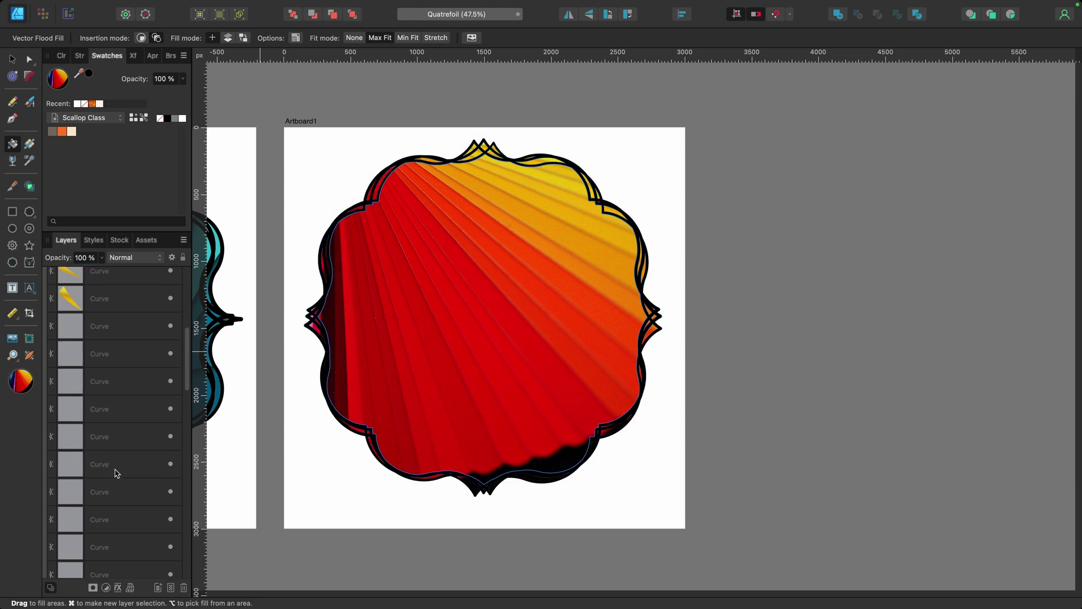
pyautogui.scroll(15, 117, 473)
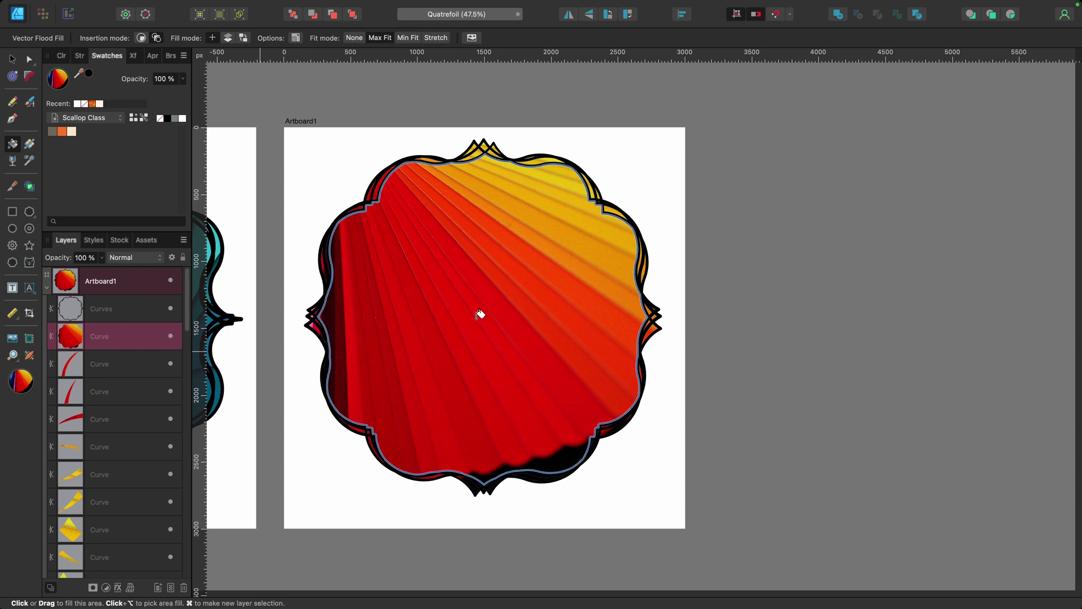
pyautogui.scroll(-10, 111, 485)
pyautogui.scroll(-3, 112, 485)
pyautogui.keyDown('shift'); pyautogui.click(118, 528); pyautogui.keyUp('shift')
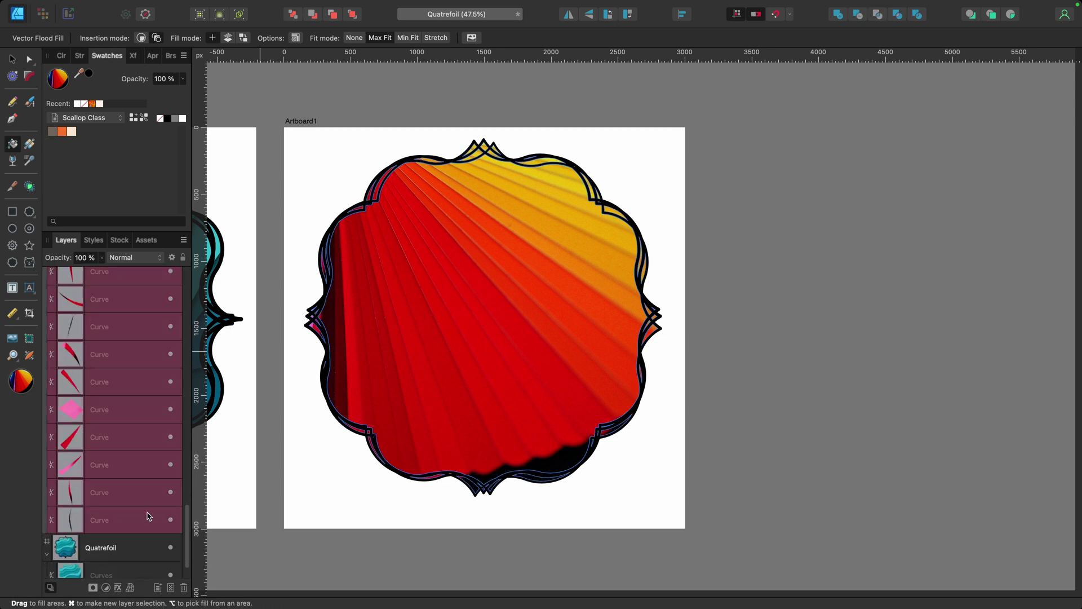
pyautogui.click(838, 15)
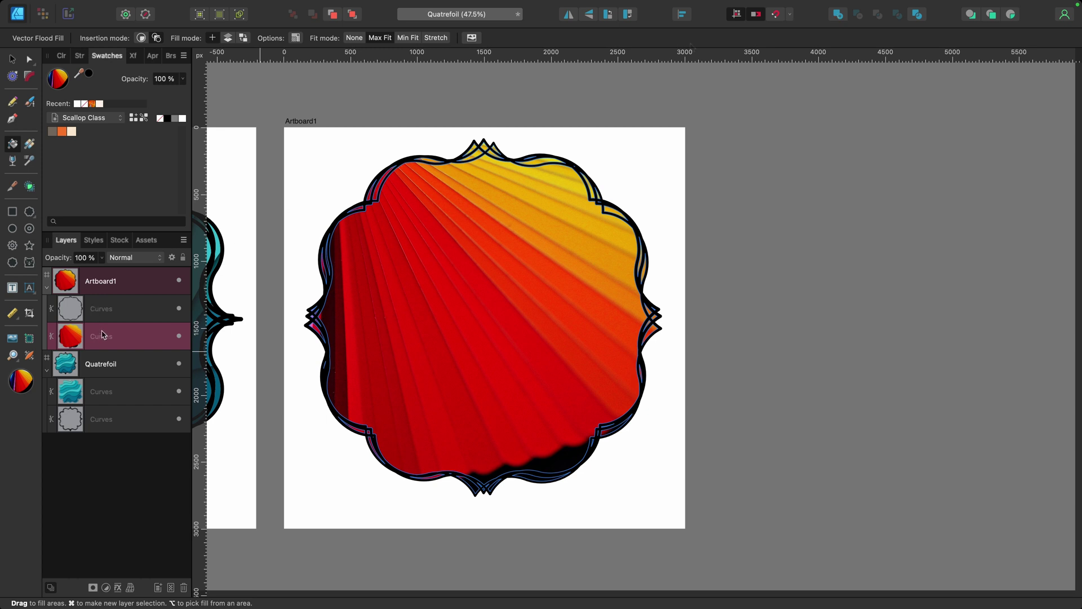
pyautogui.moveTo(103, 336); pyautogui.dragTo(107, 304)
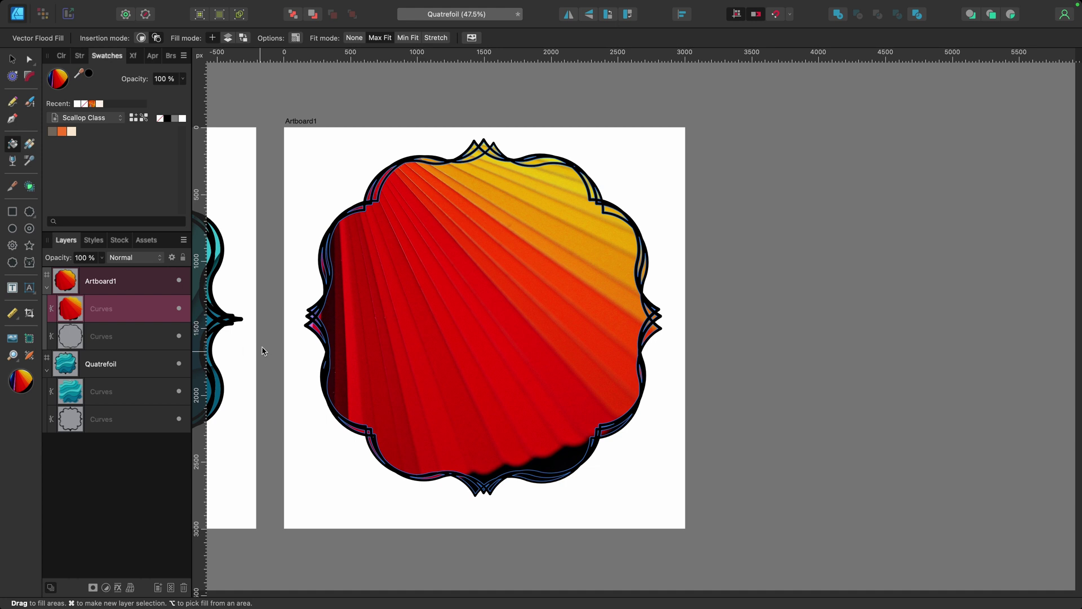
# Open the PDF export settings and keep the PDF (for print) preset at 300 DPI
pyautogui.click(115, 6)
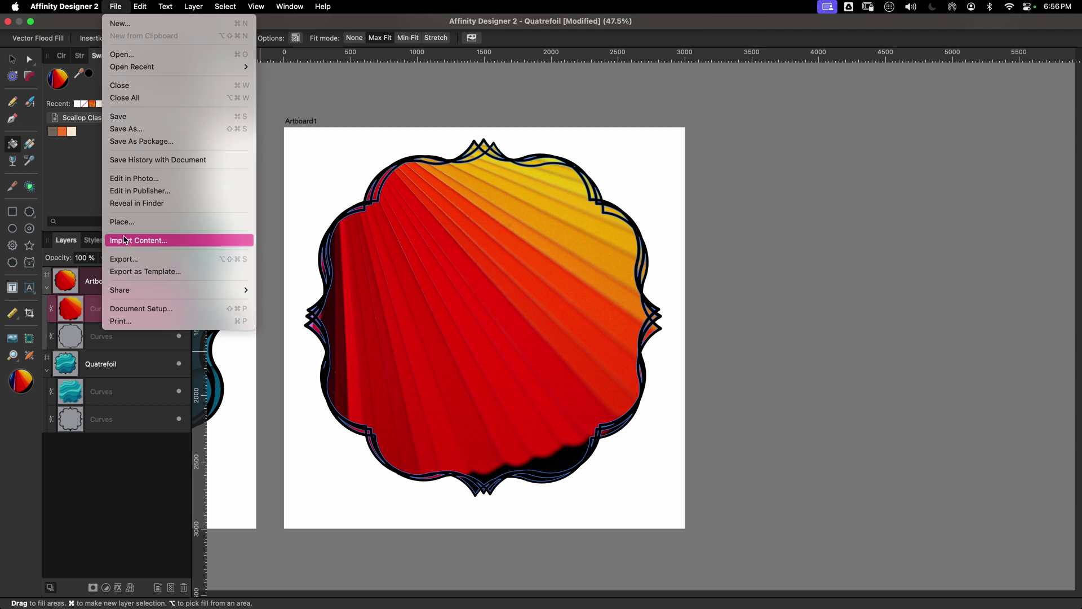
pyautogui.click(125, 259)
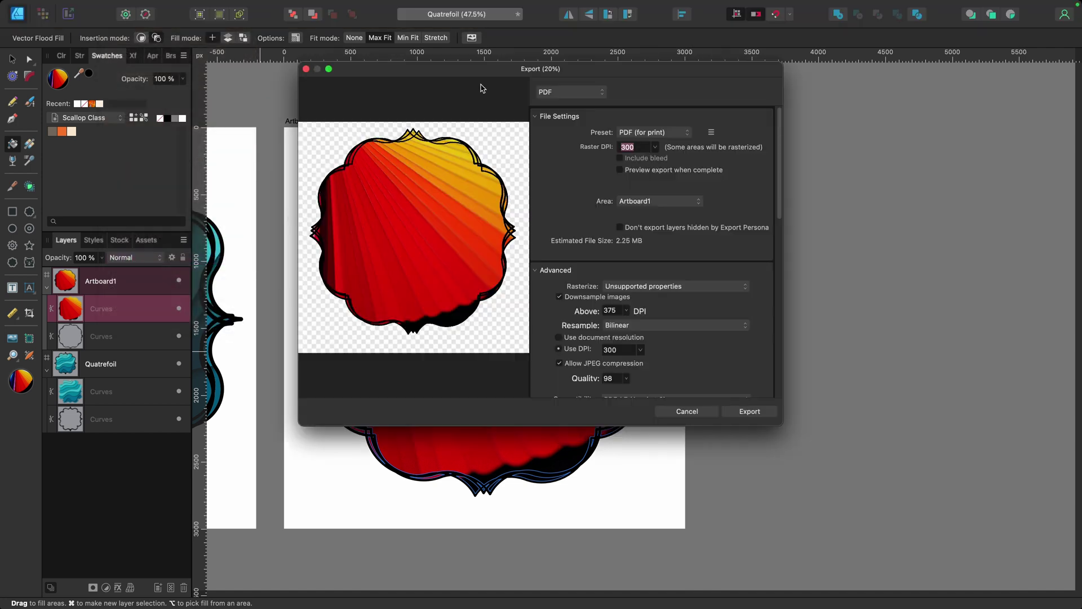
pyautogui.click(636, 135)
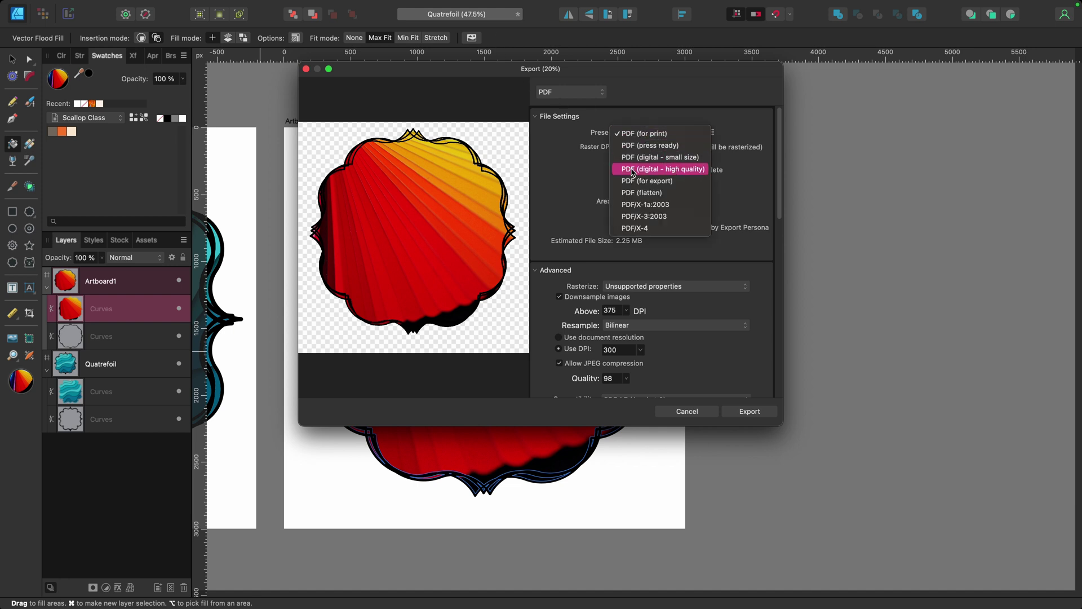
pyautogui.click(592, 170)
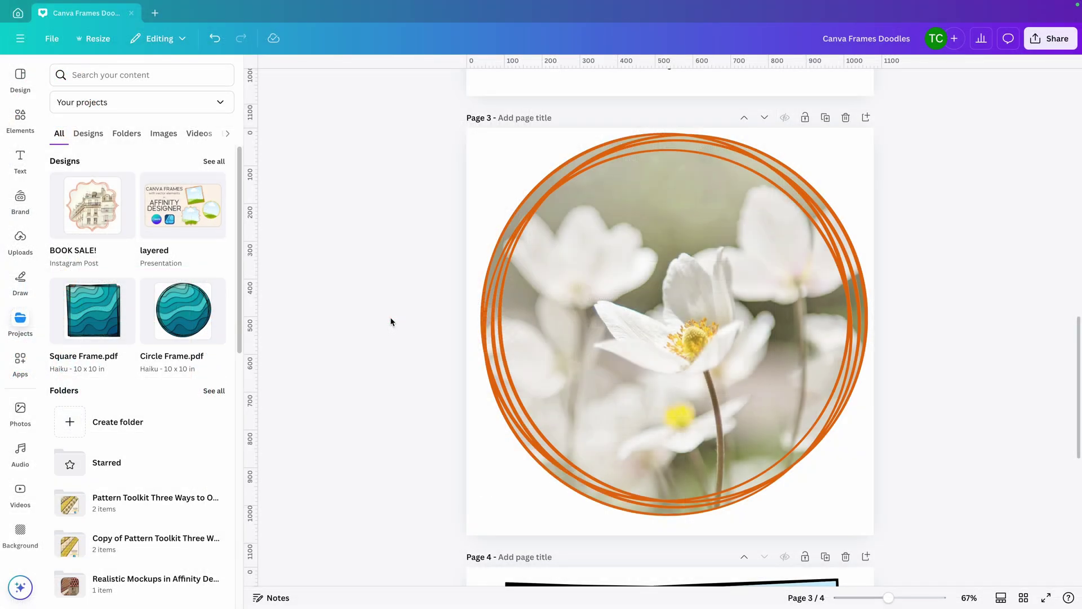
# Return to the Canva Frames Doodles design and add a blank page 5
pyautogui.click(16, 12)
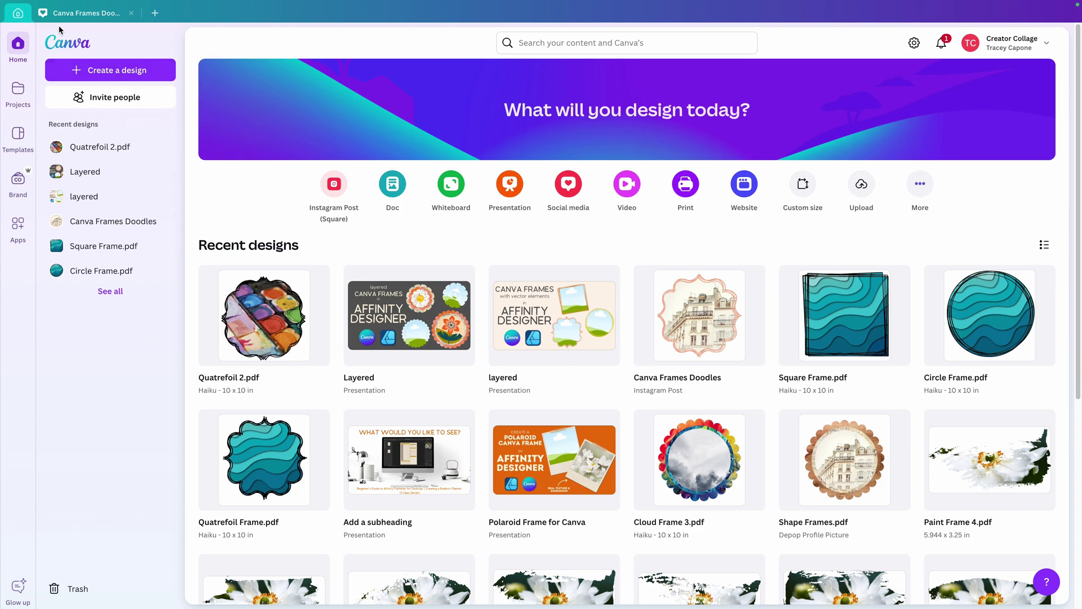
pyautogui.click(64, 16)
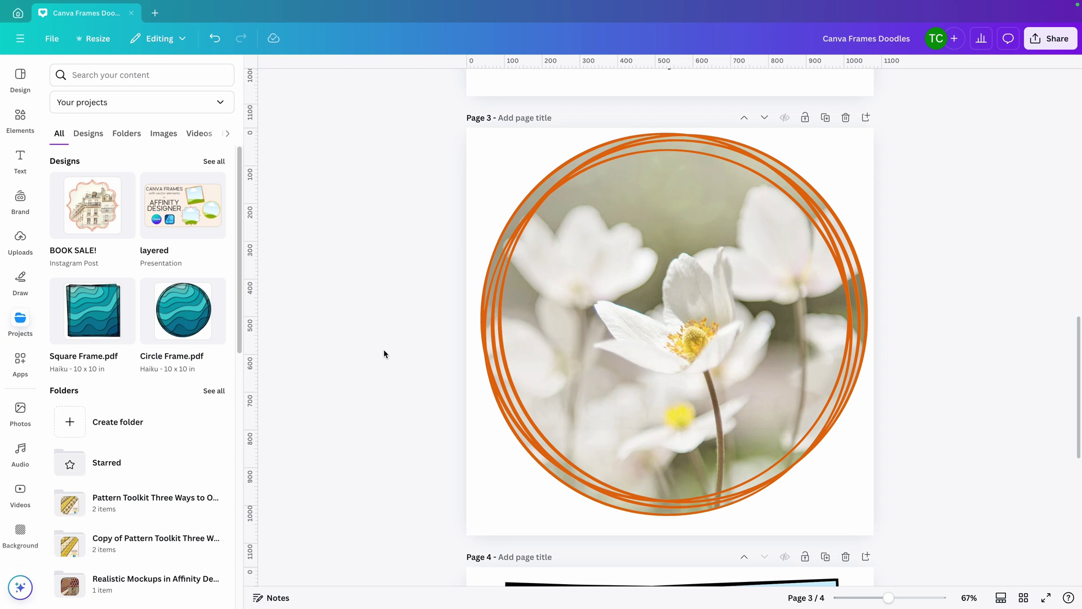
pyautogui.scroll(-5, 385, 355)
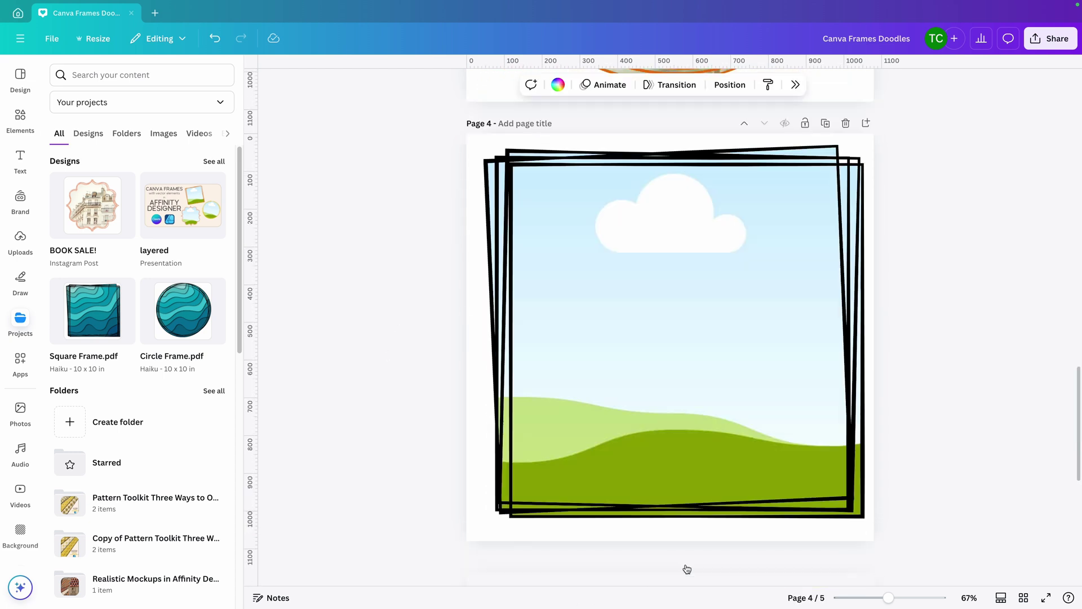
pyautogui.click(661, 561)
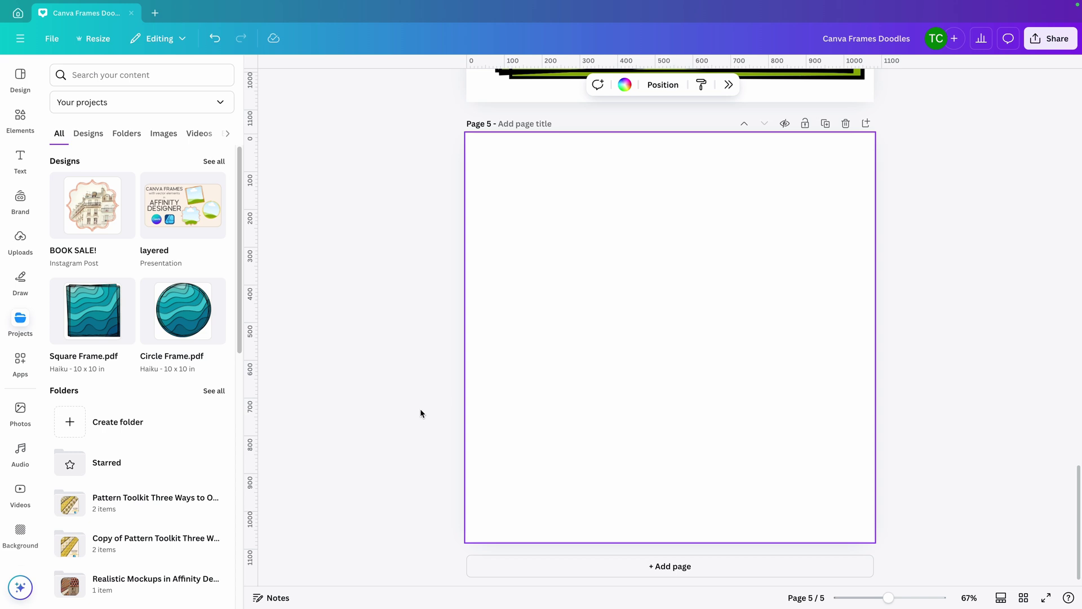
# Upload Quatrefoil3.pdf and place it on page 5
pyautogui.click(20, 238)
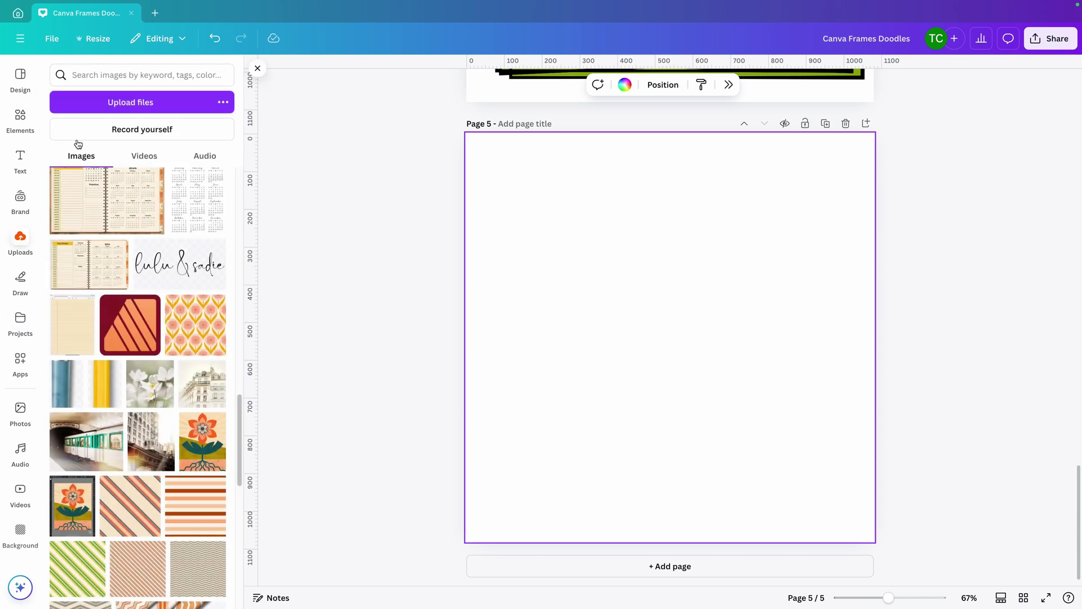
pyautogui.click(106, 105)
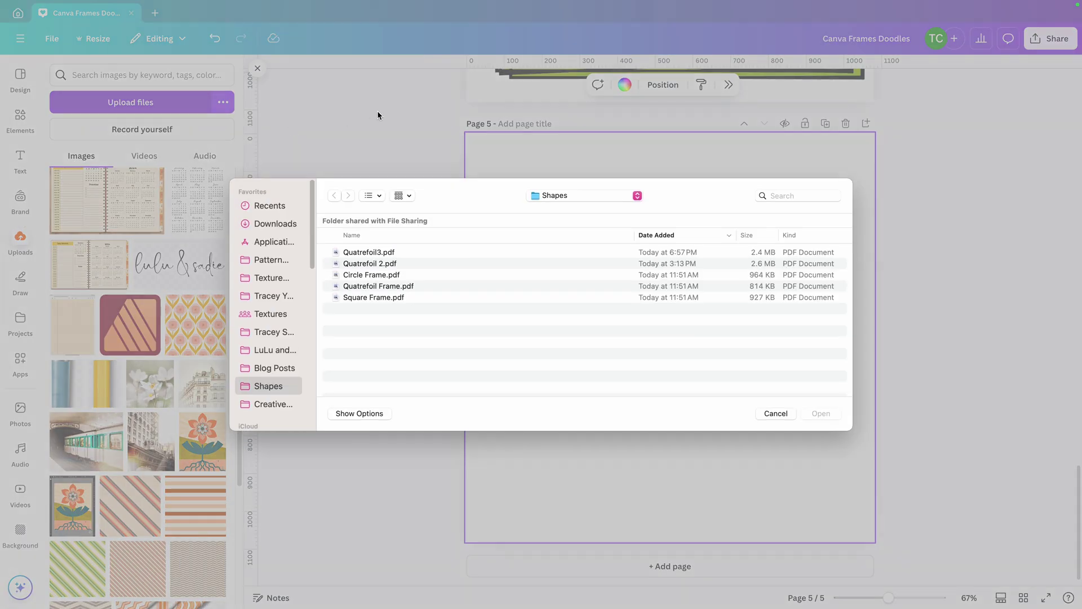
pyautogui.click(393, 253)
pyautogui.click(822, 417)
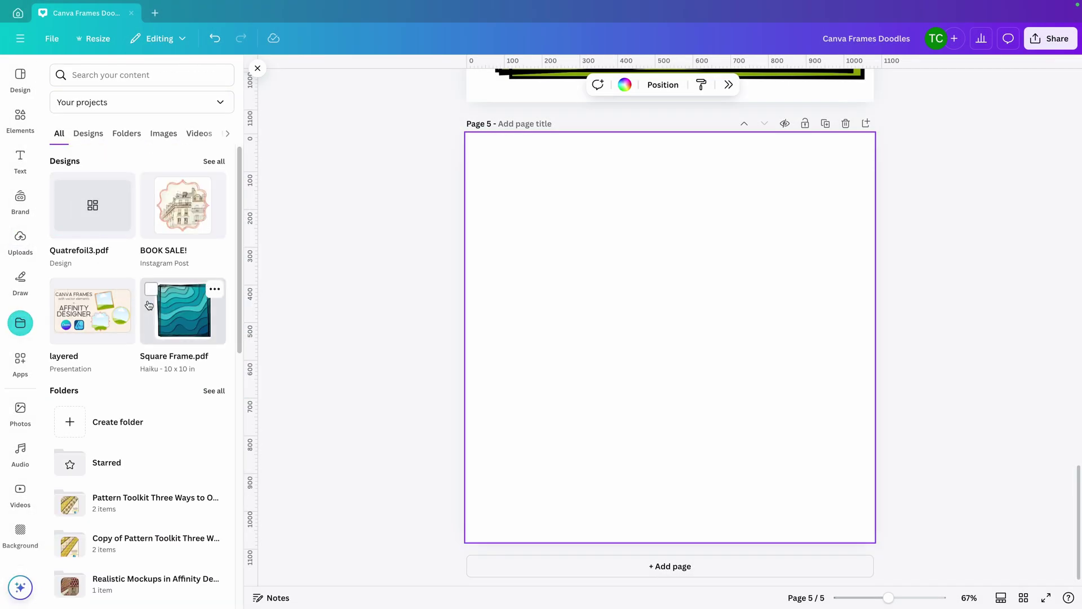
pyautogui.click(93, 209)
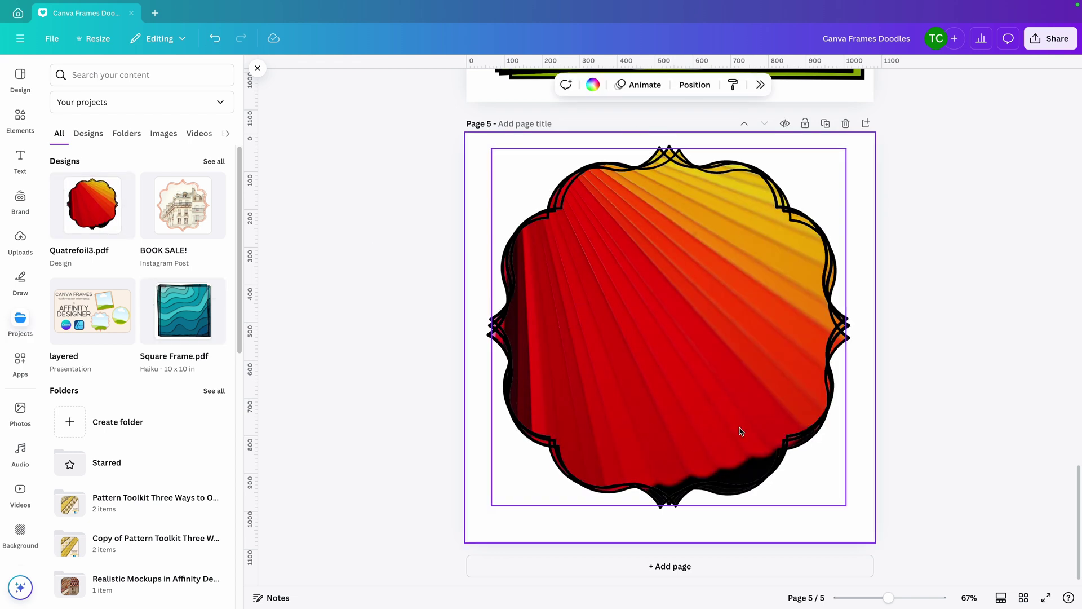
# Delete the red-fan image layer from page 5's scallop frame using Position > Layers
pyautogui.click(258, 68)
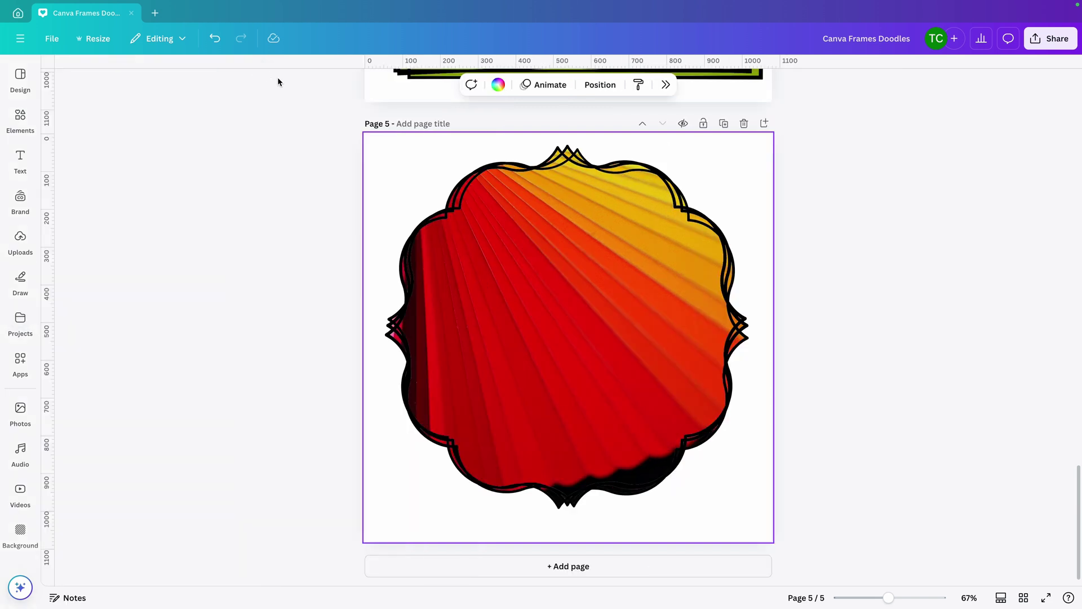
pyautogui.click(387, 205)
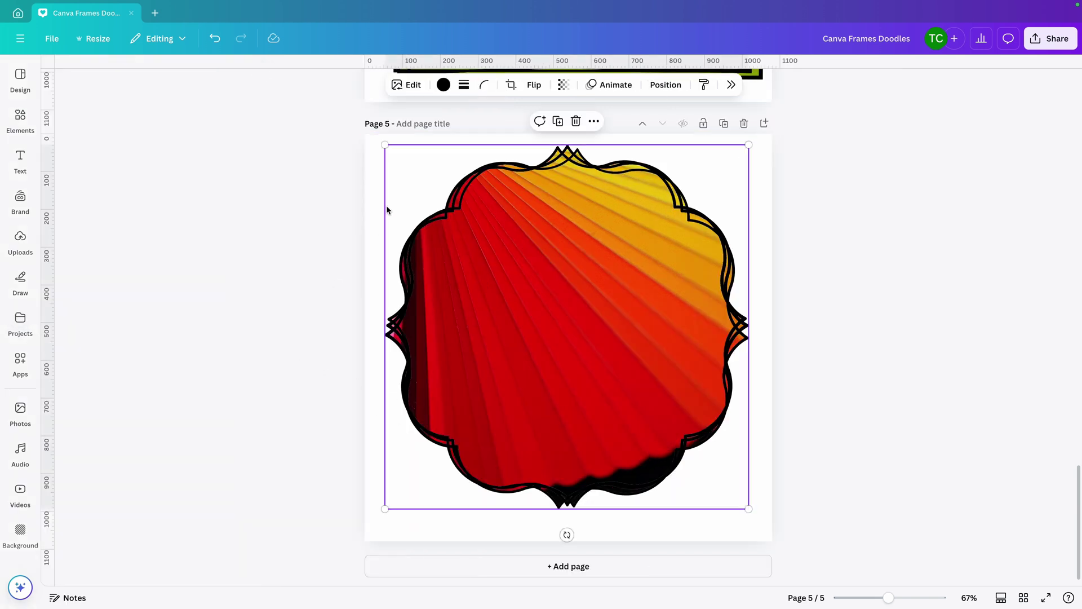
pyautogui.click(665, 85)
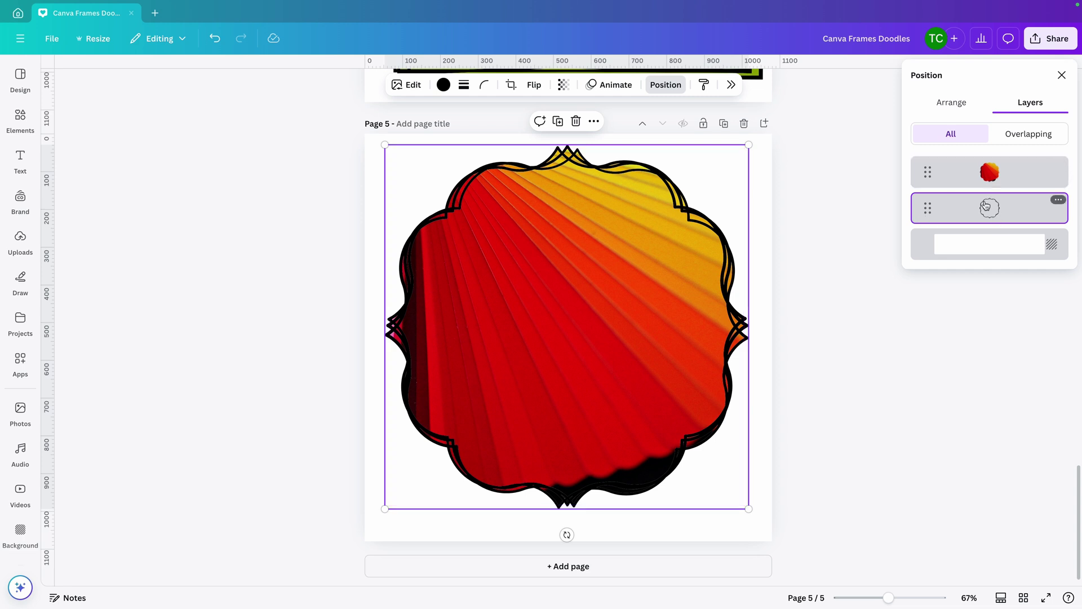
pyautogui.click(599, 295)
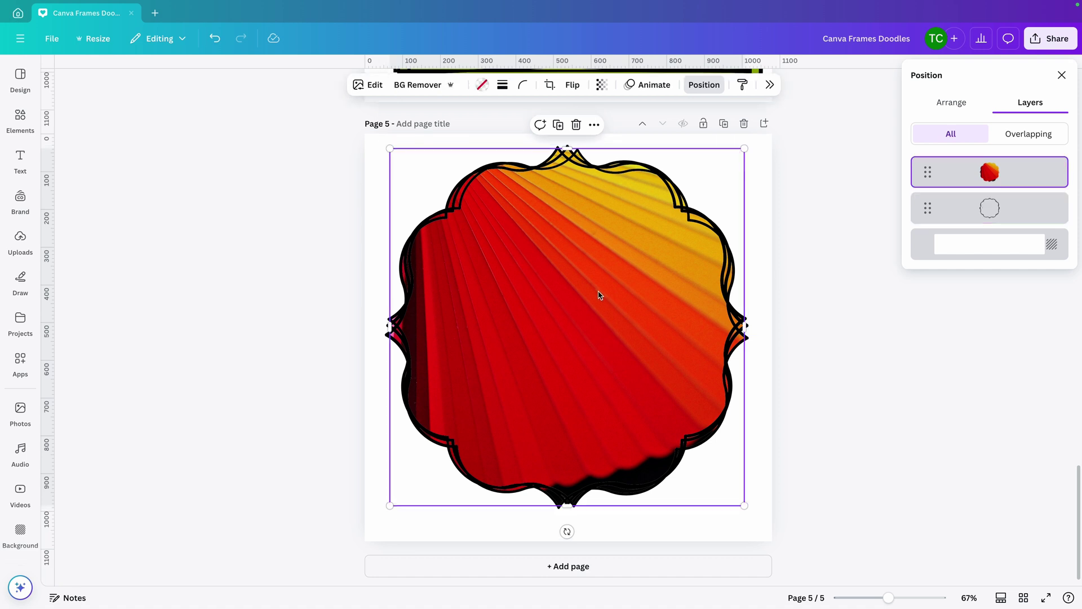
pyautogui.click(576, 126)
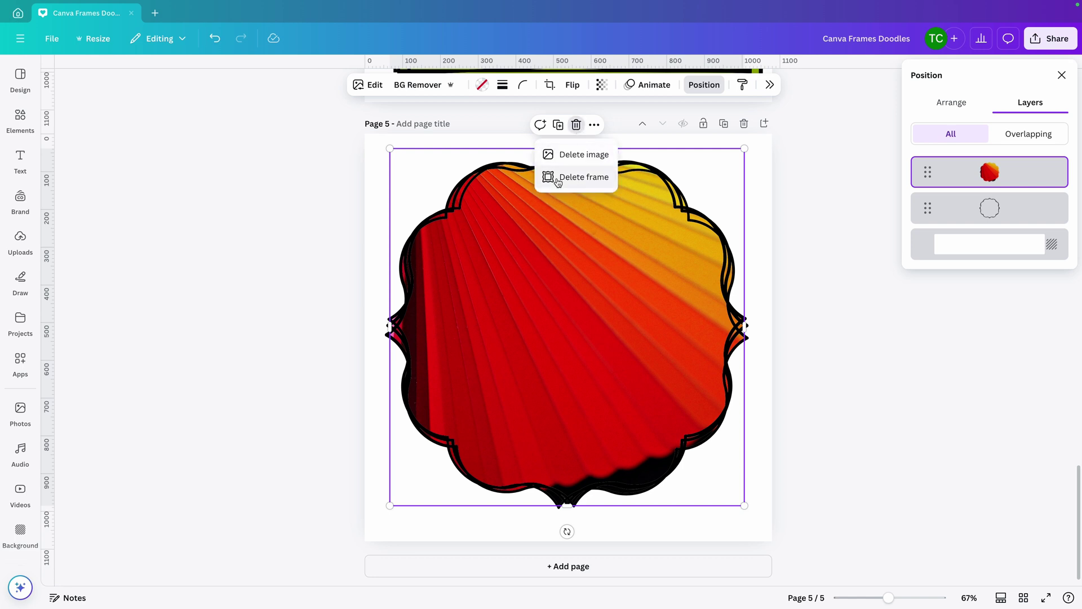
pyautogui.click(586, 158)
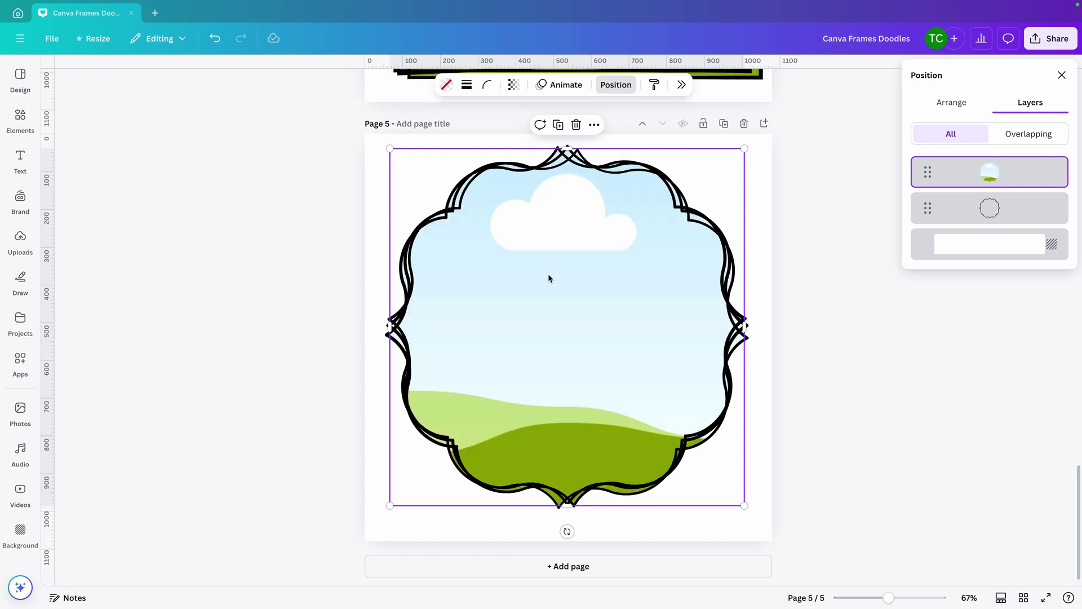
# Drop the Paris building photo into the scallop frame and make its outline orange
pyautogui.click(21, 239)
pyautogui.moveTo(202, 383); pyautogui.dragTo(558, 344)
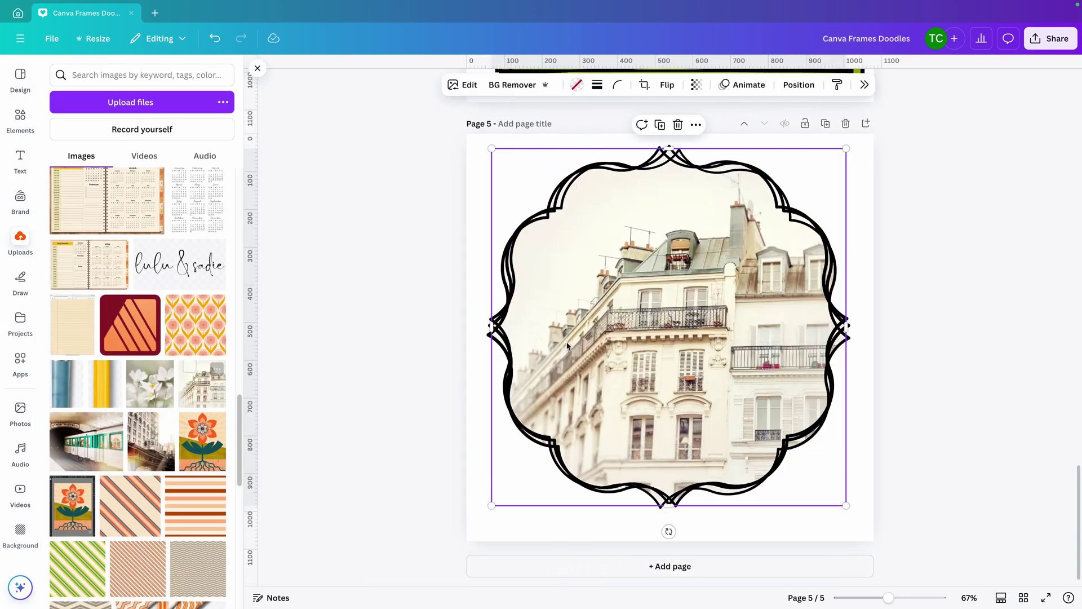
pyautogui.click(488, 335)
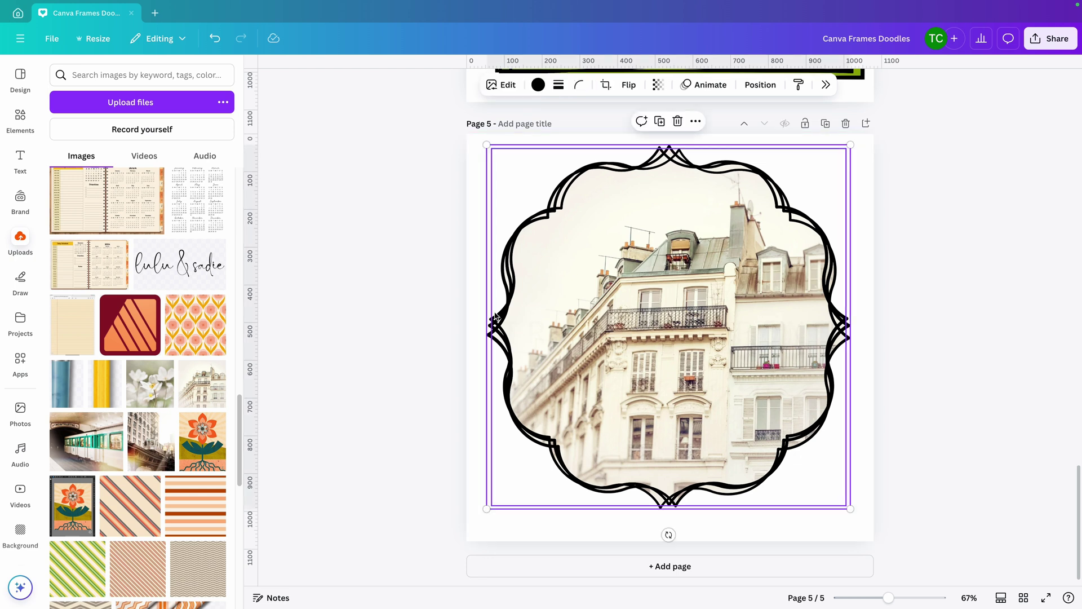
pyautogui.click(538, 85)
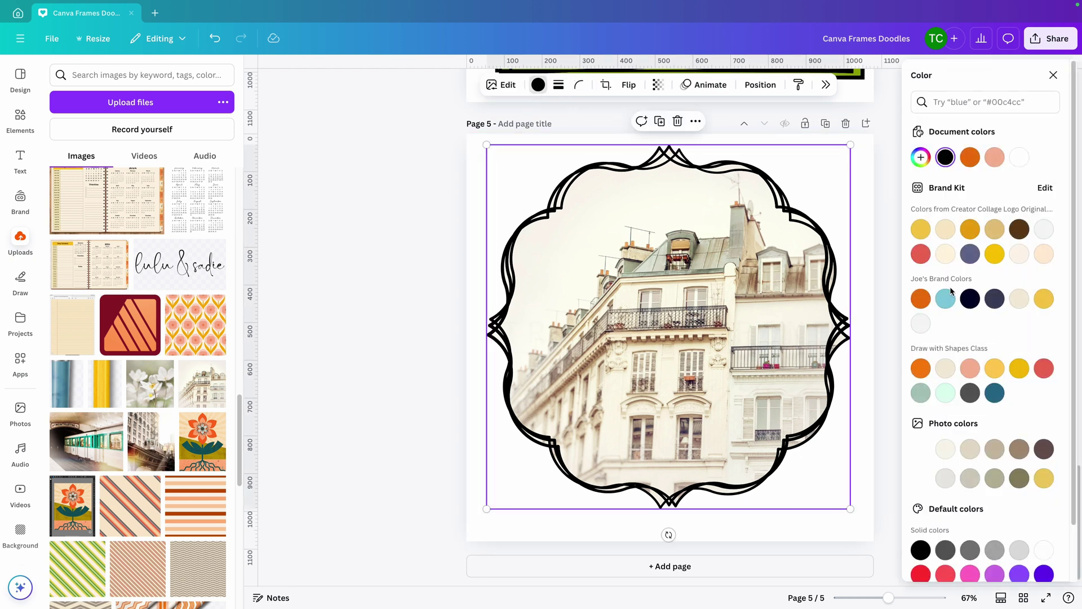
pyautogui.click(921, 299)
# Place the orange flower illustration in the frame and adjust its position
pyautogui.moveTo(149, 383); pyautogui.dragTo(576, 368)
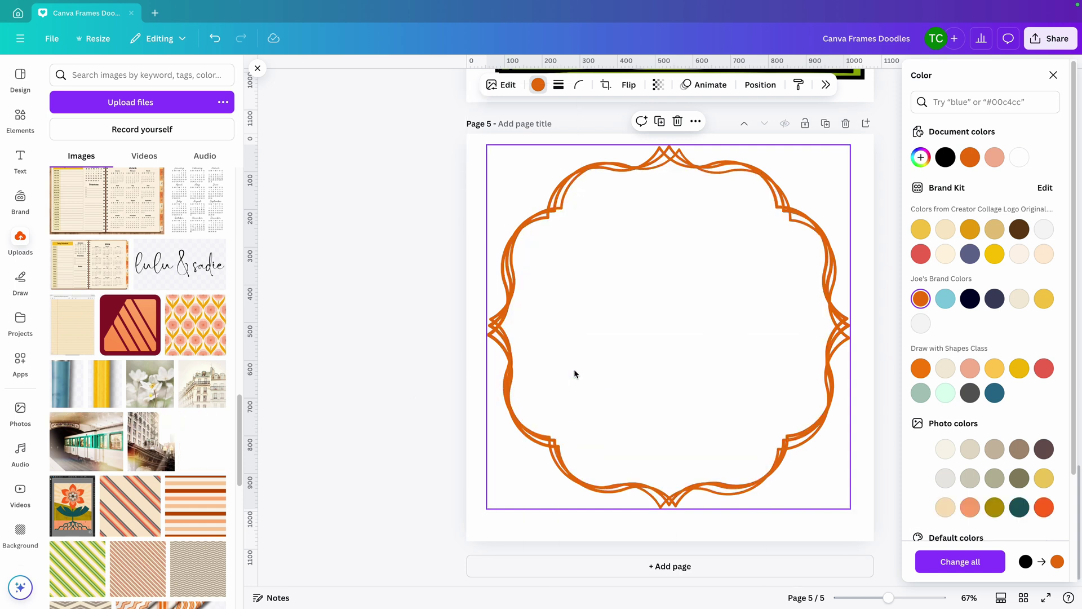
pyautogui.doubleClick(663, 338)
pyautogui.click(445, 397)
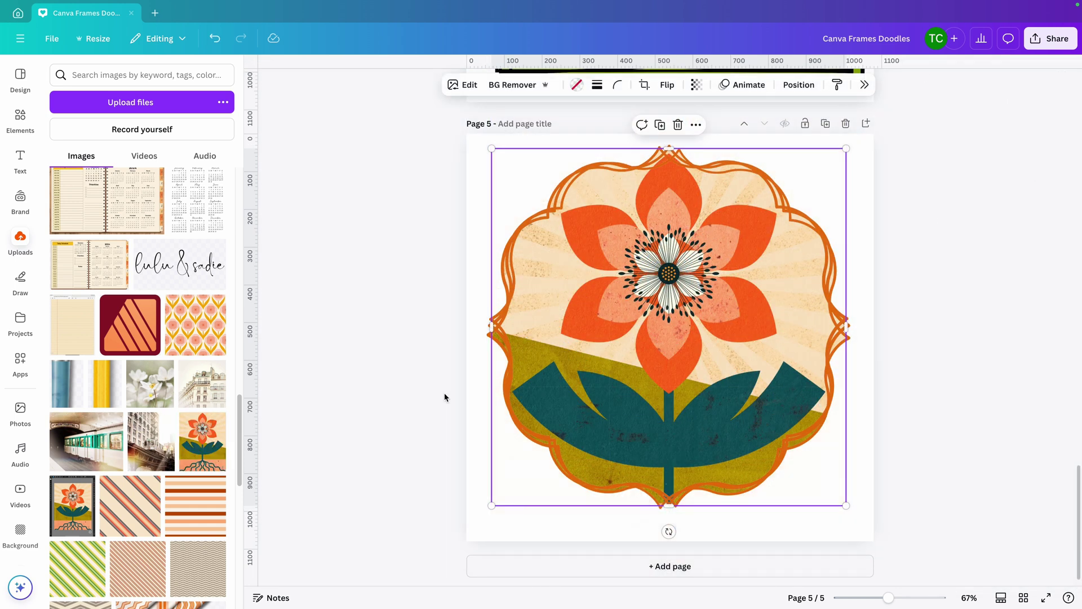